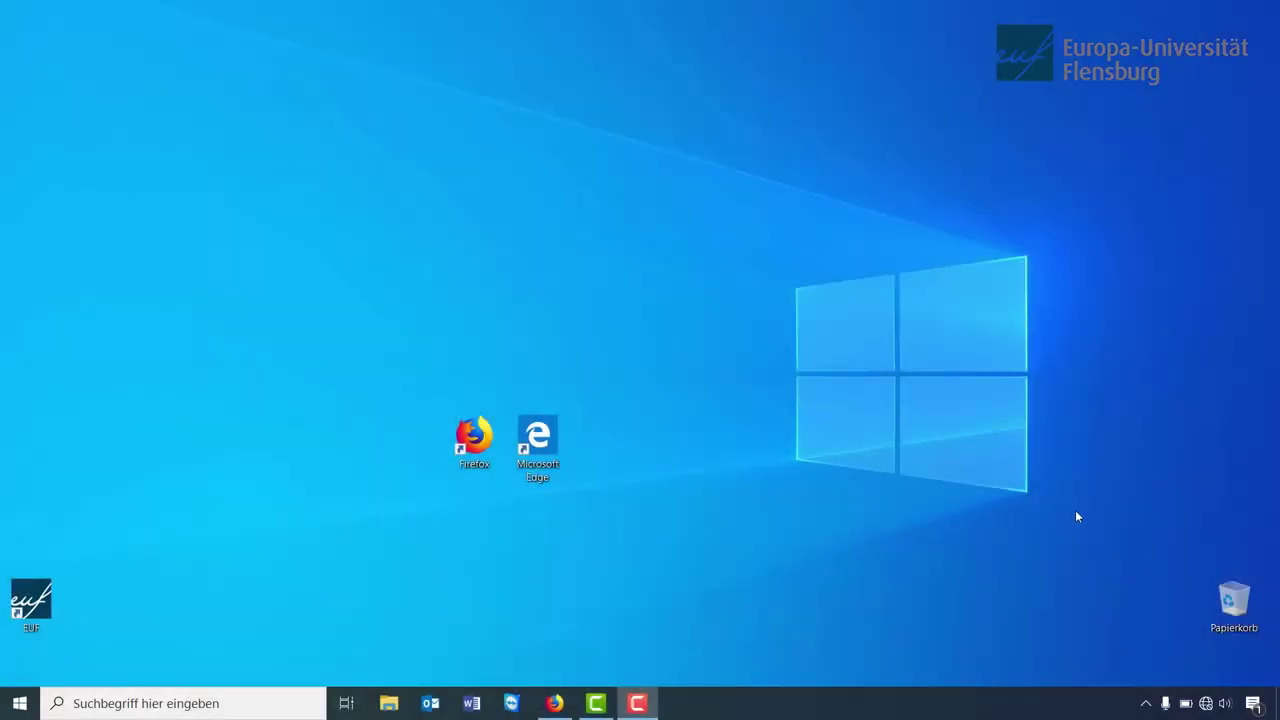
- Forget the saved eduroam and Campus-Visitor networks in the WLAN list
left_click(1206, 702)
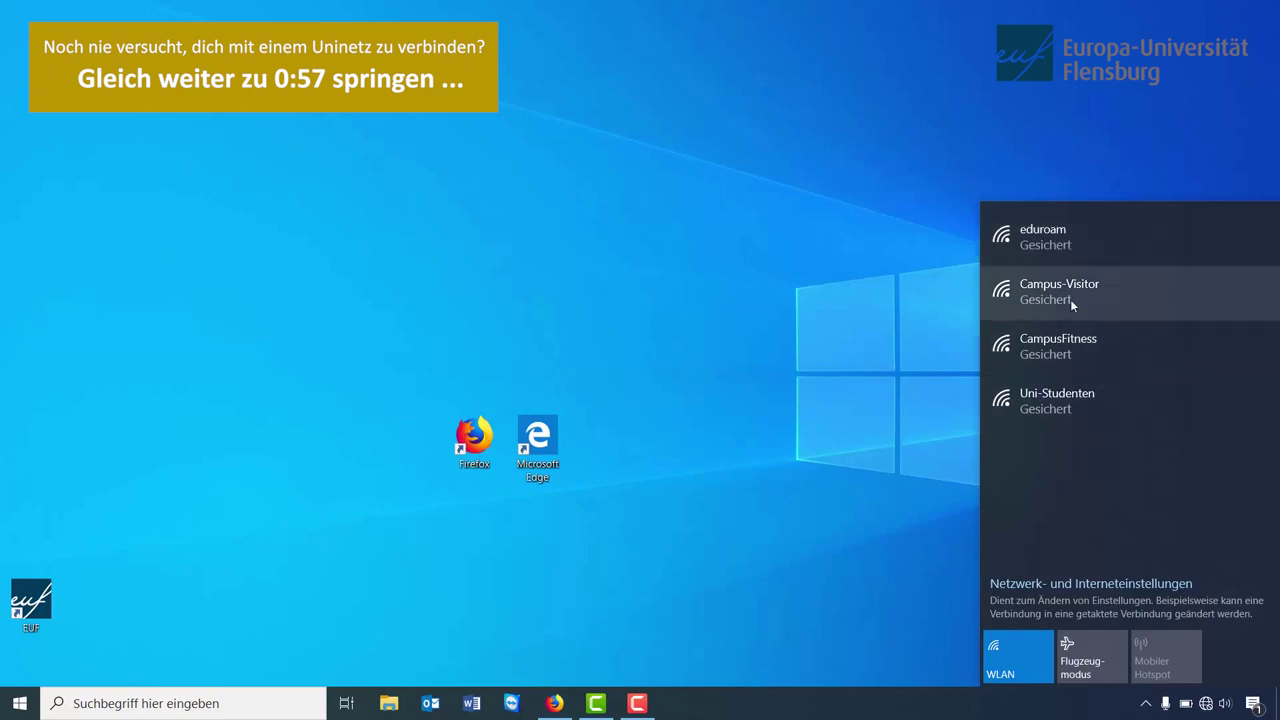
right_click(1138, 235)
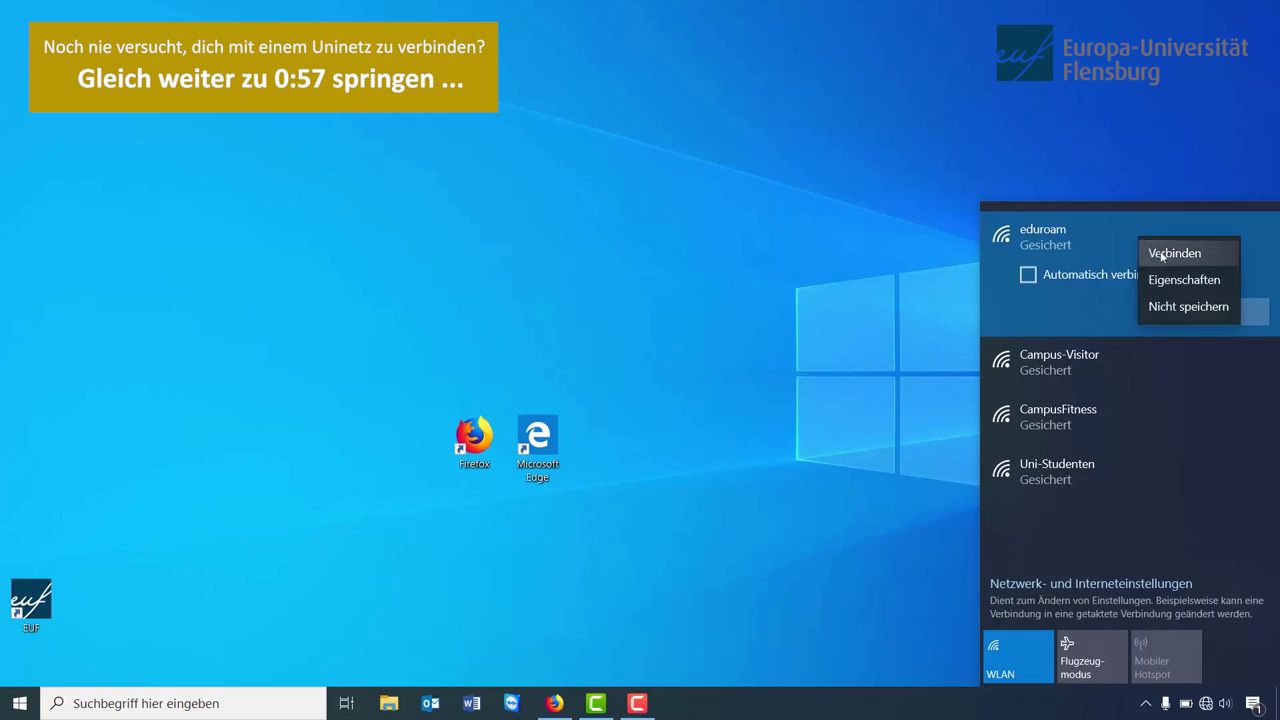
left_click(1181, 308)
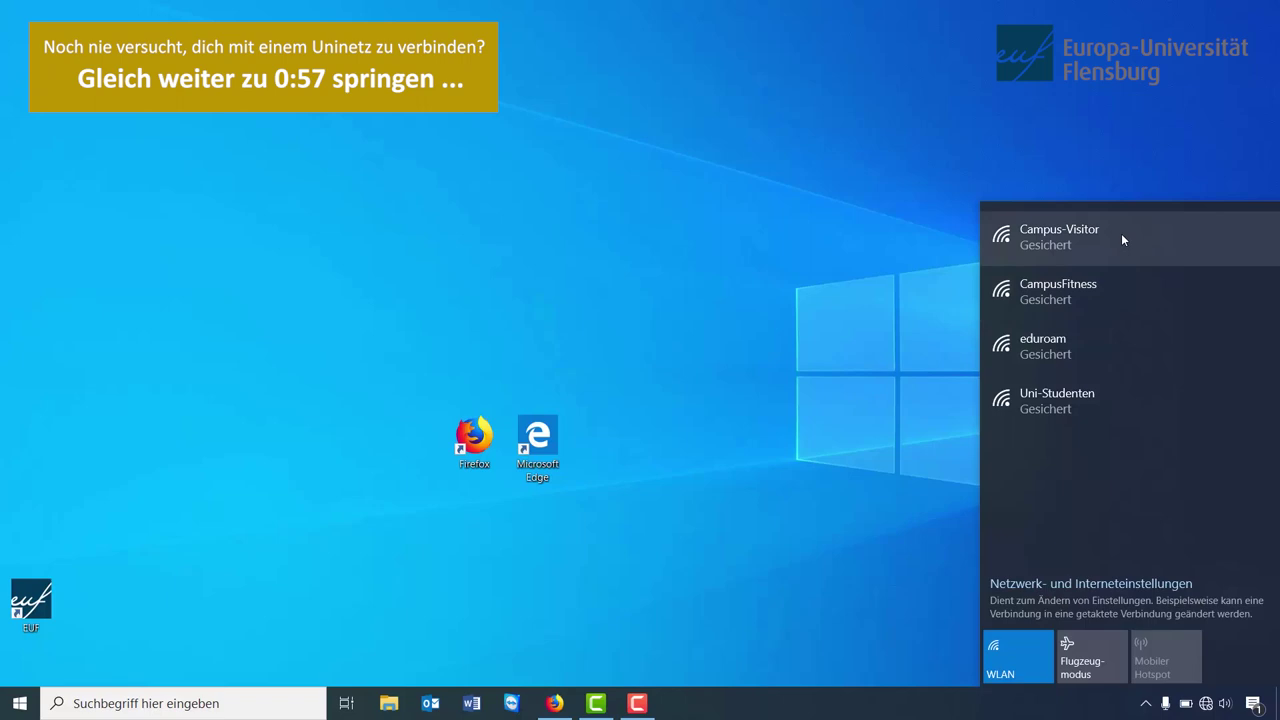
left_click(1119, 237)
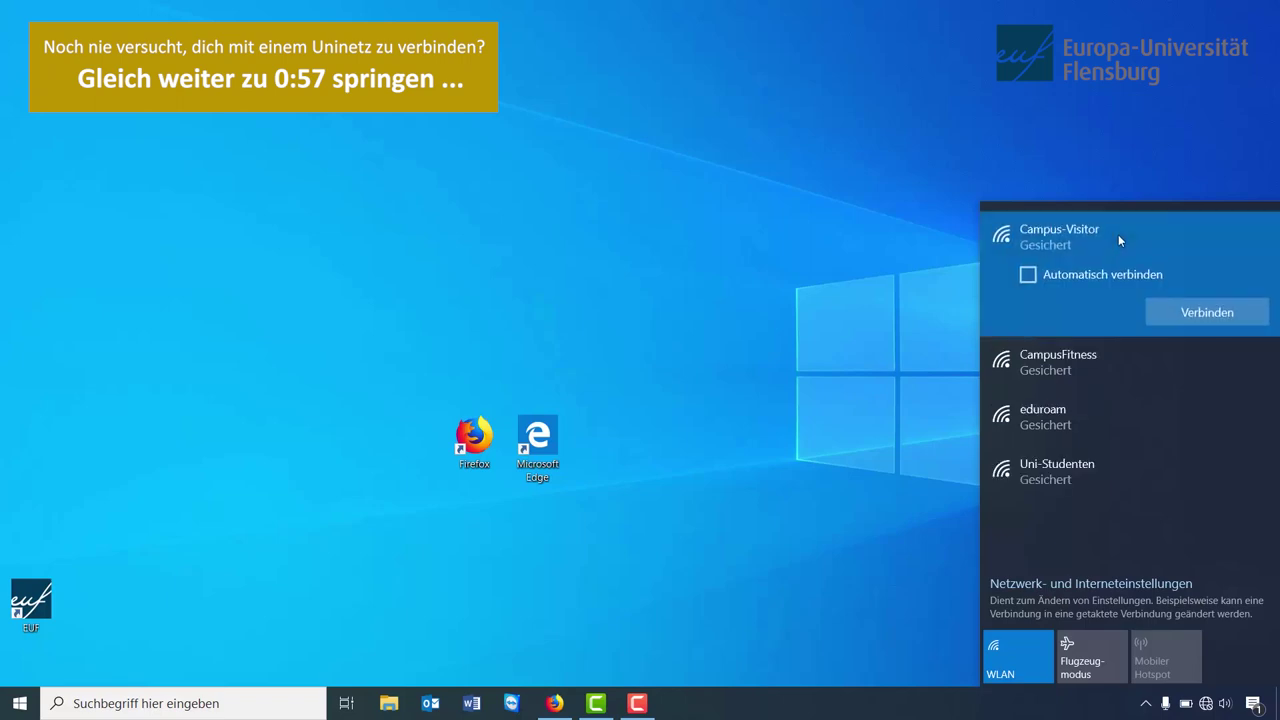
right_click(1119, 237)
left_click(1157, 305)
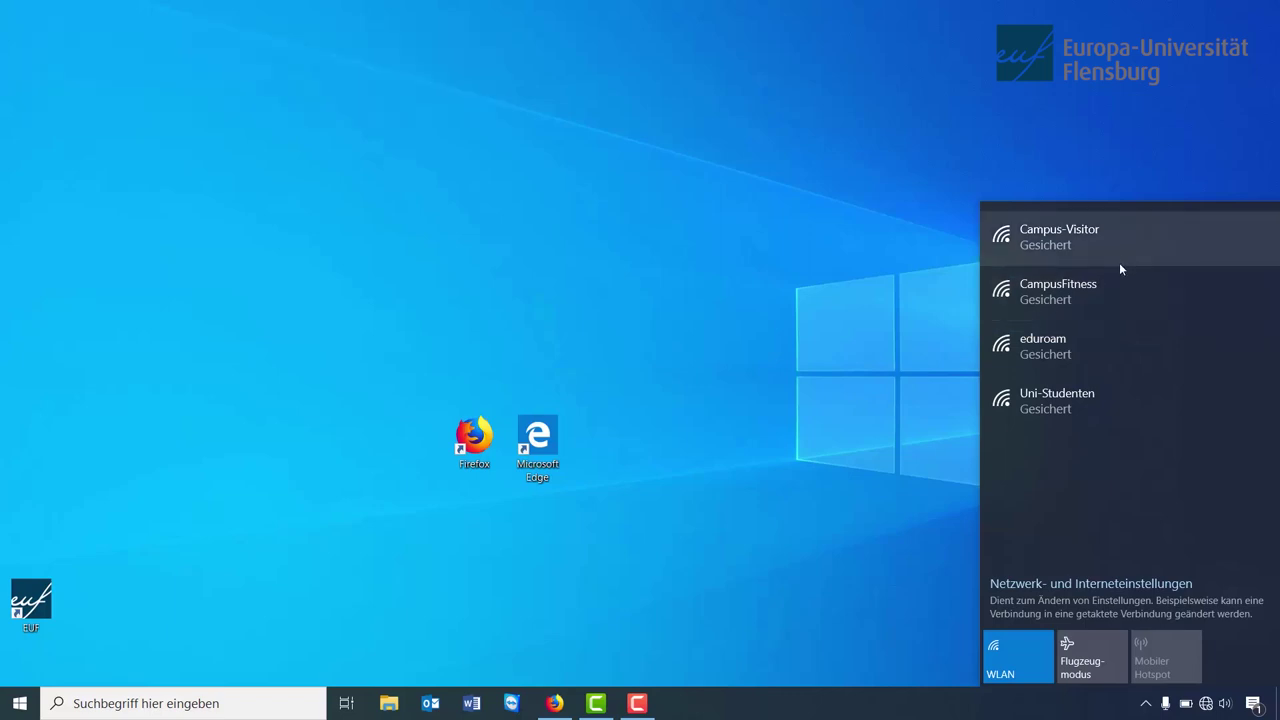
- Expand the CampusFitness and Uni-Studenten entries, then close and reopen the WLAN list
left_click(1120, 287)
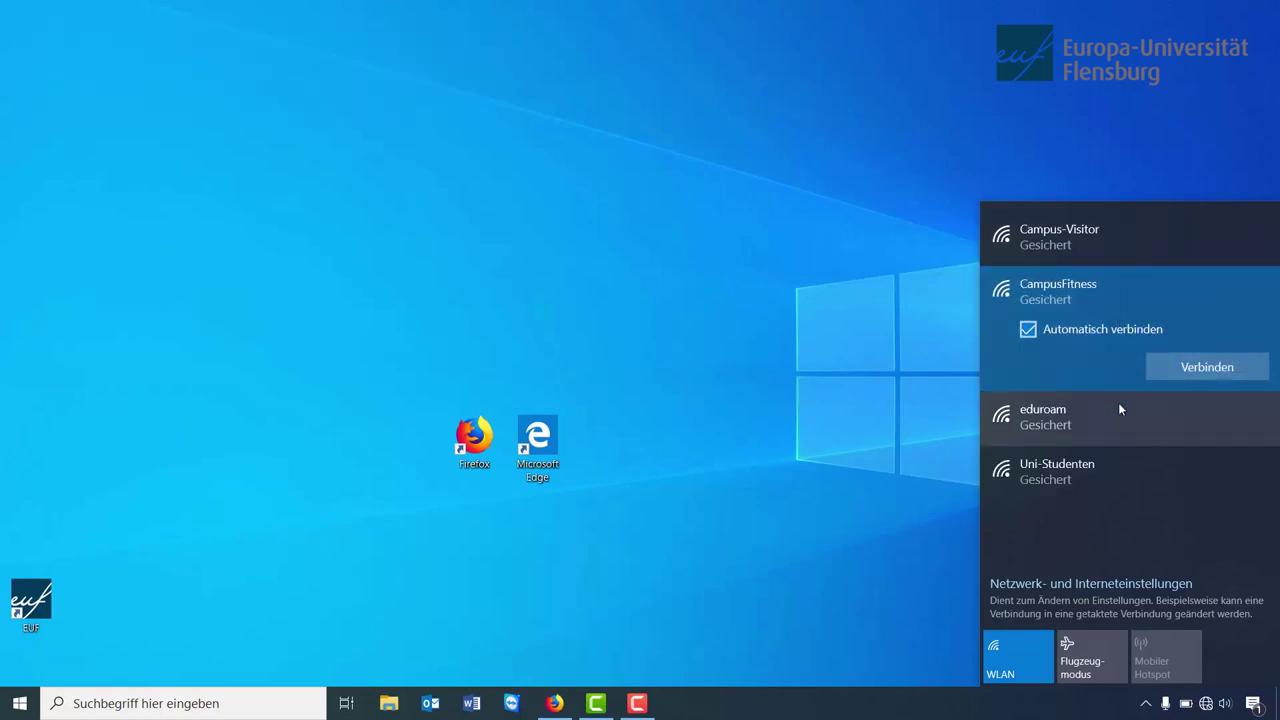
left_click(1116, 466)
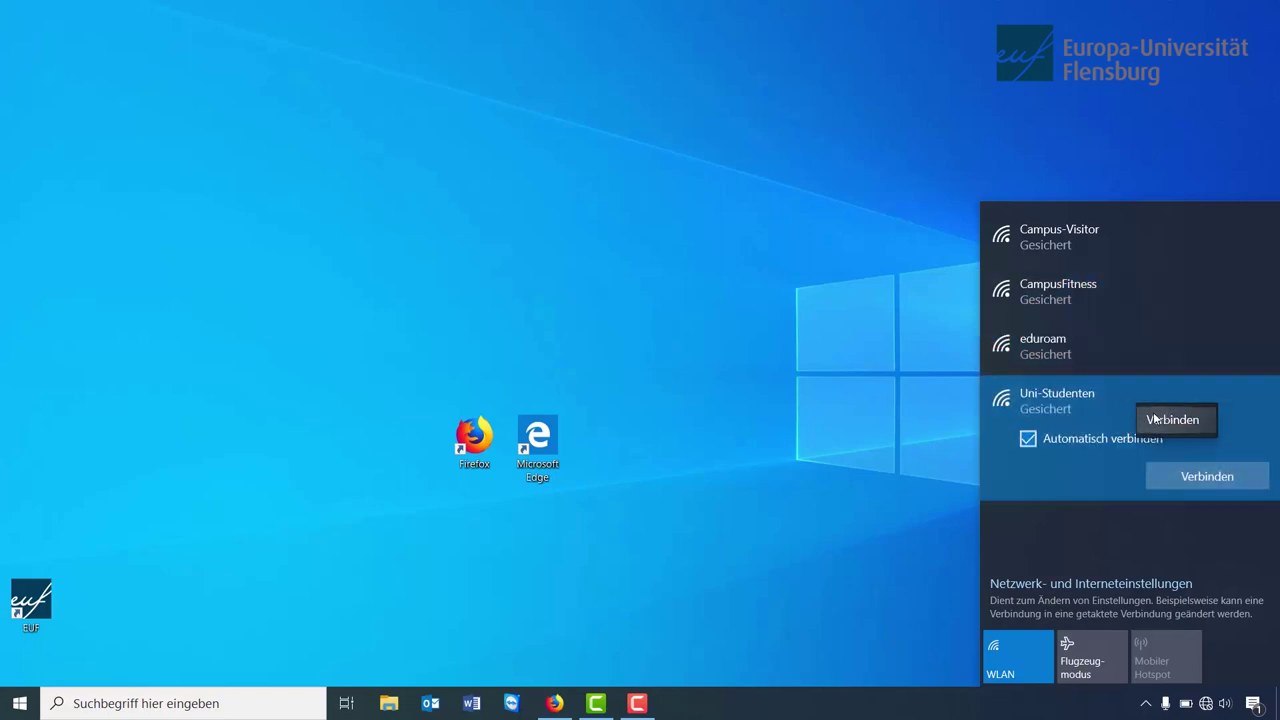
left_click(1085, 180)
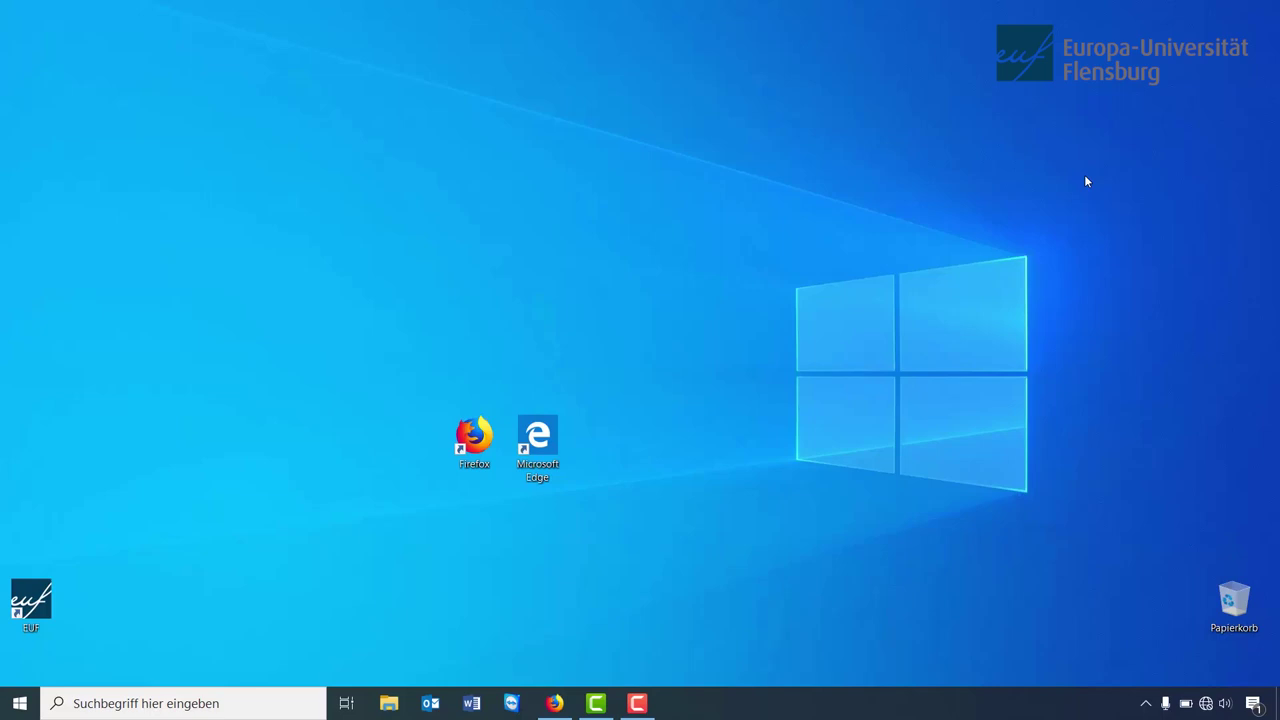
left_click(1206, 704)
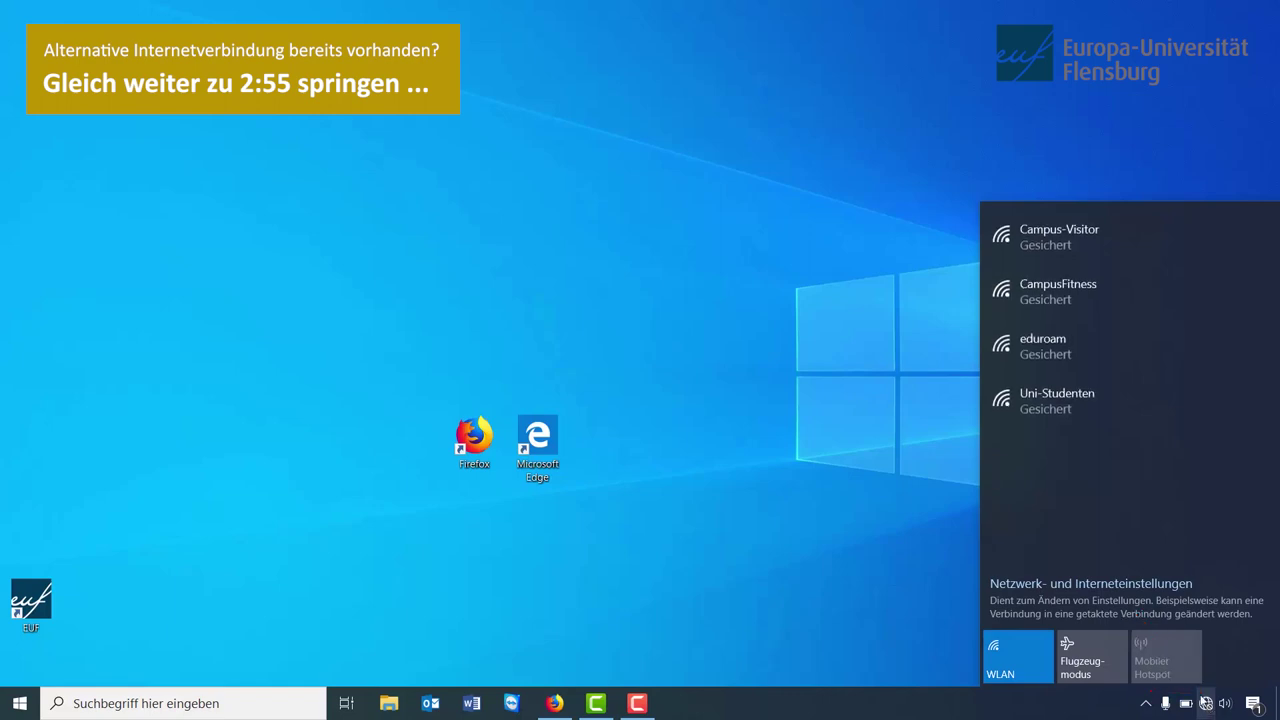
- Join Uni-Studenten with its network security key, answer Nein to discoverability, and select the portal username field
left_click(1068, 398)
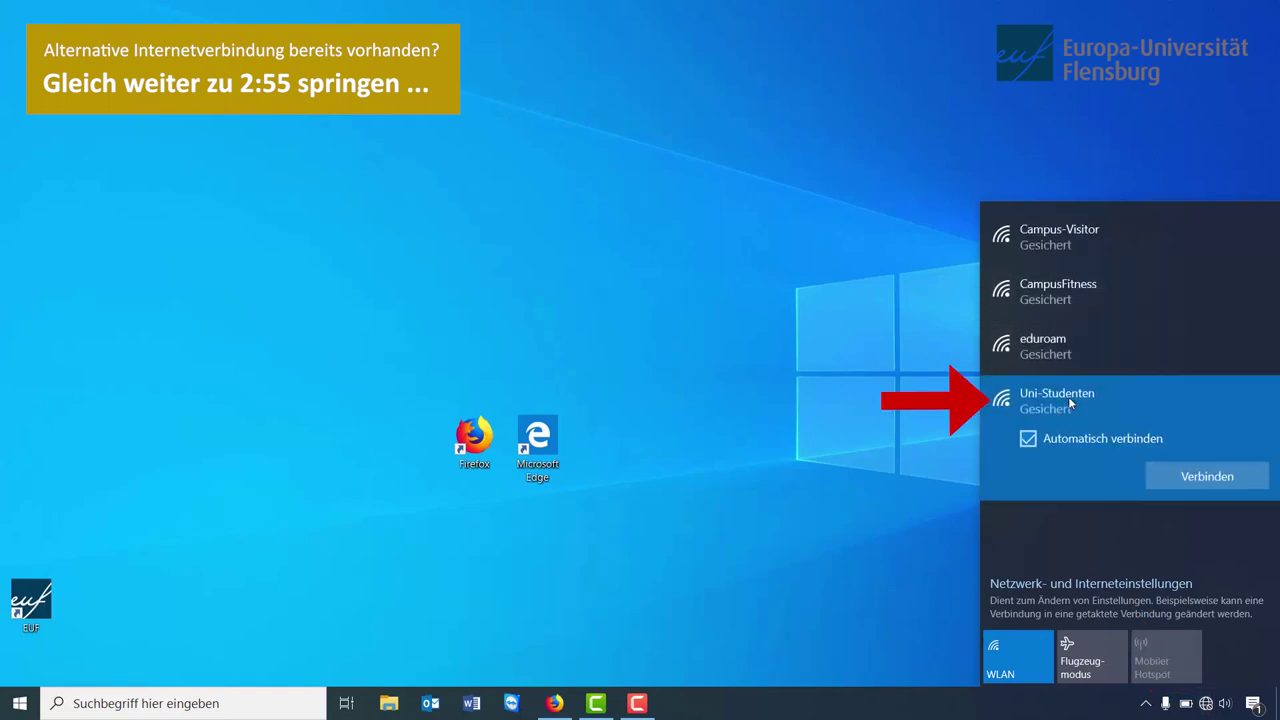
left_click(1189, 478)
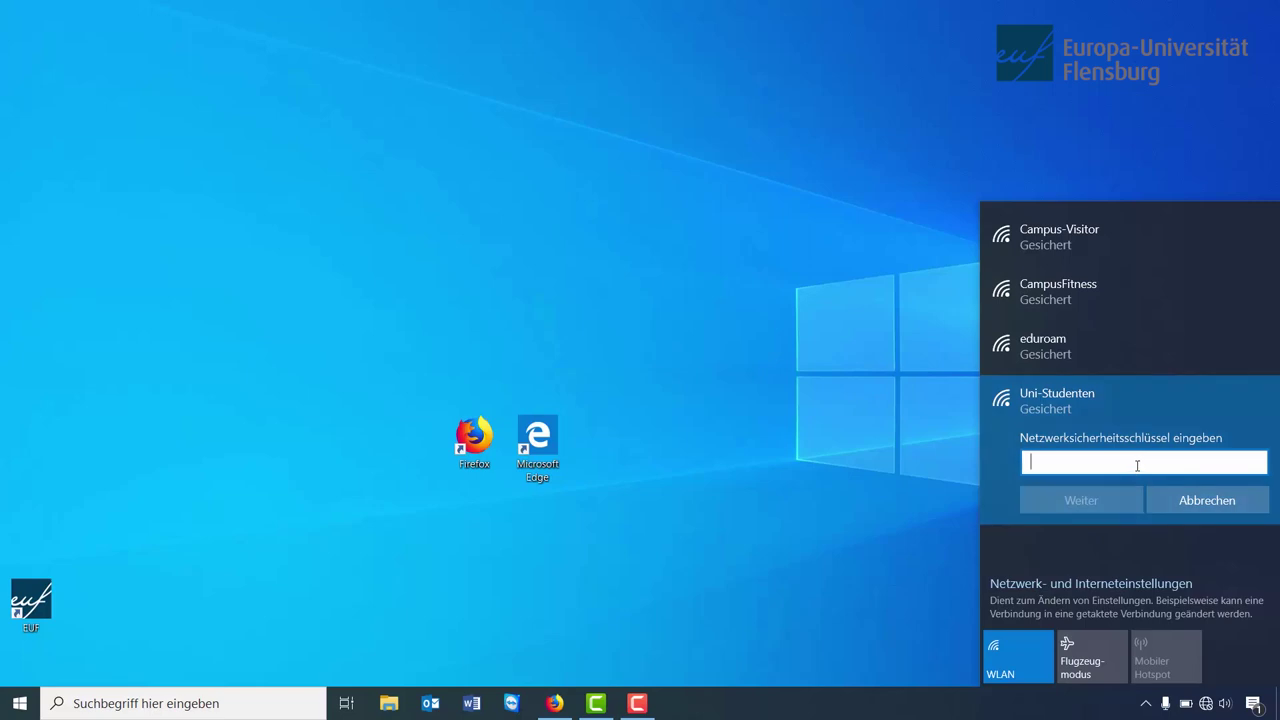
type("•••••")
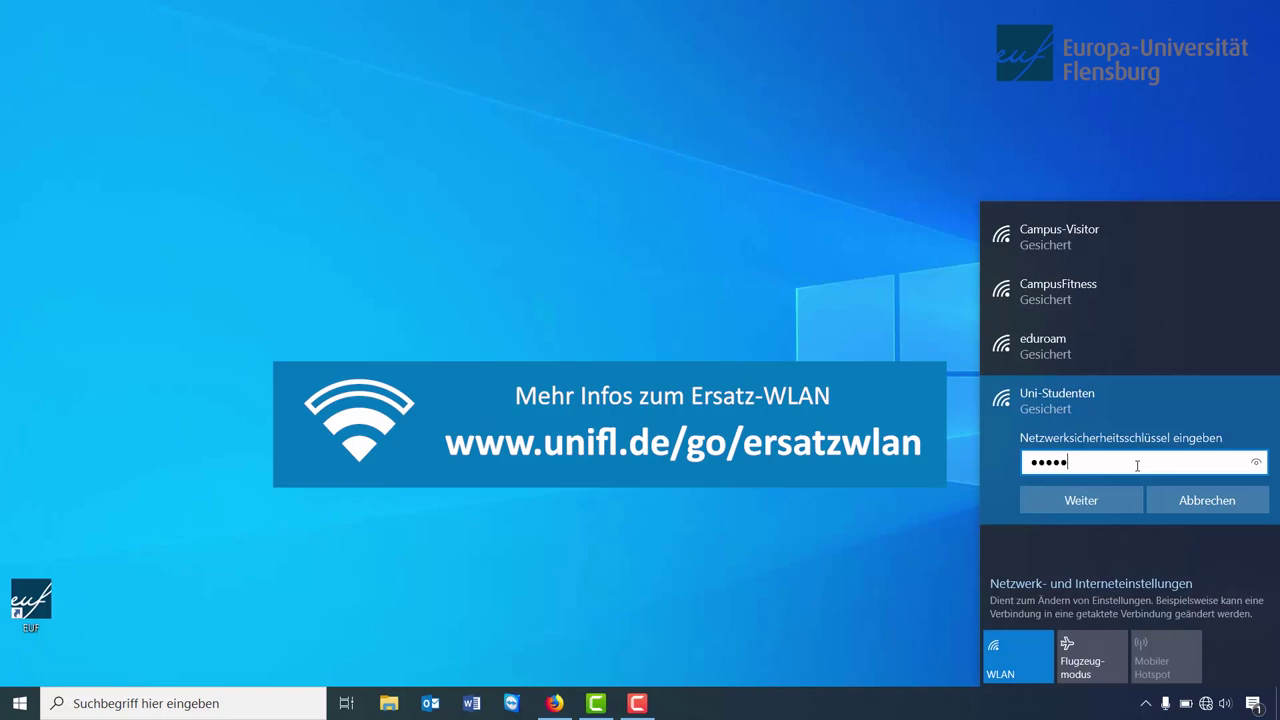
type("••••••••••••••••")
left_click(1105, 500)
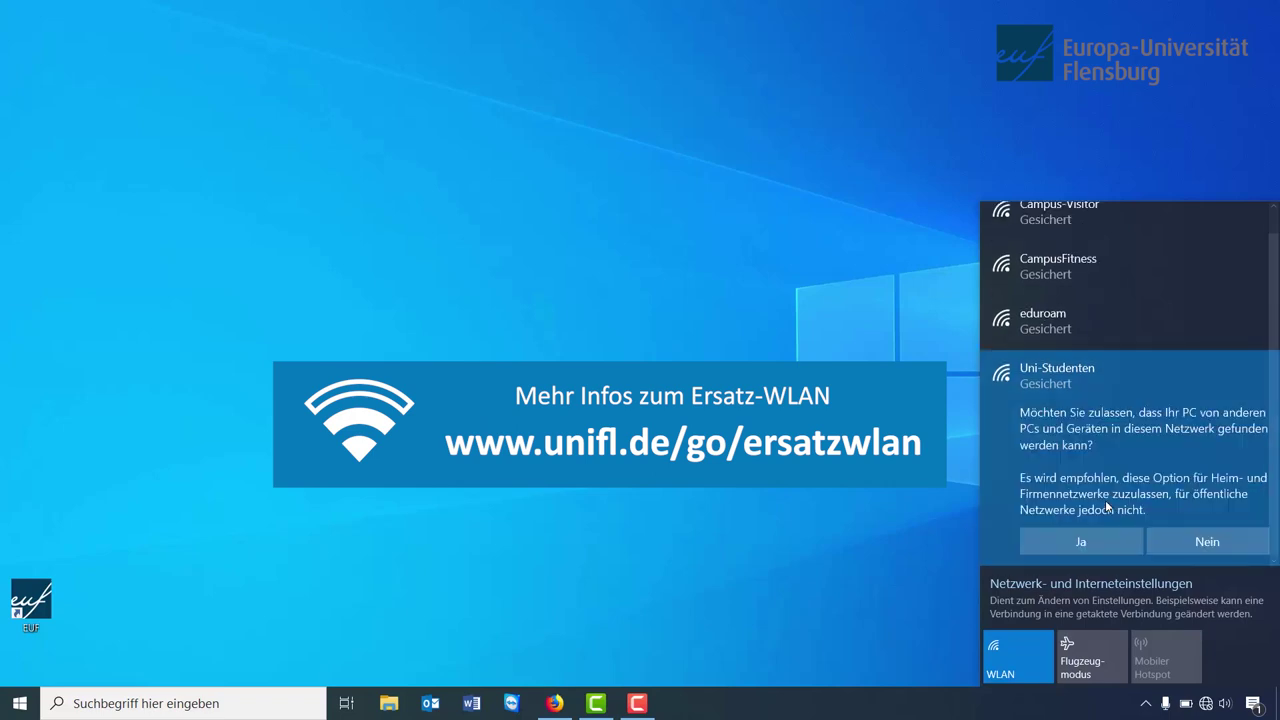
left_click(1180, 548)
left_click(162, 216)
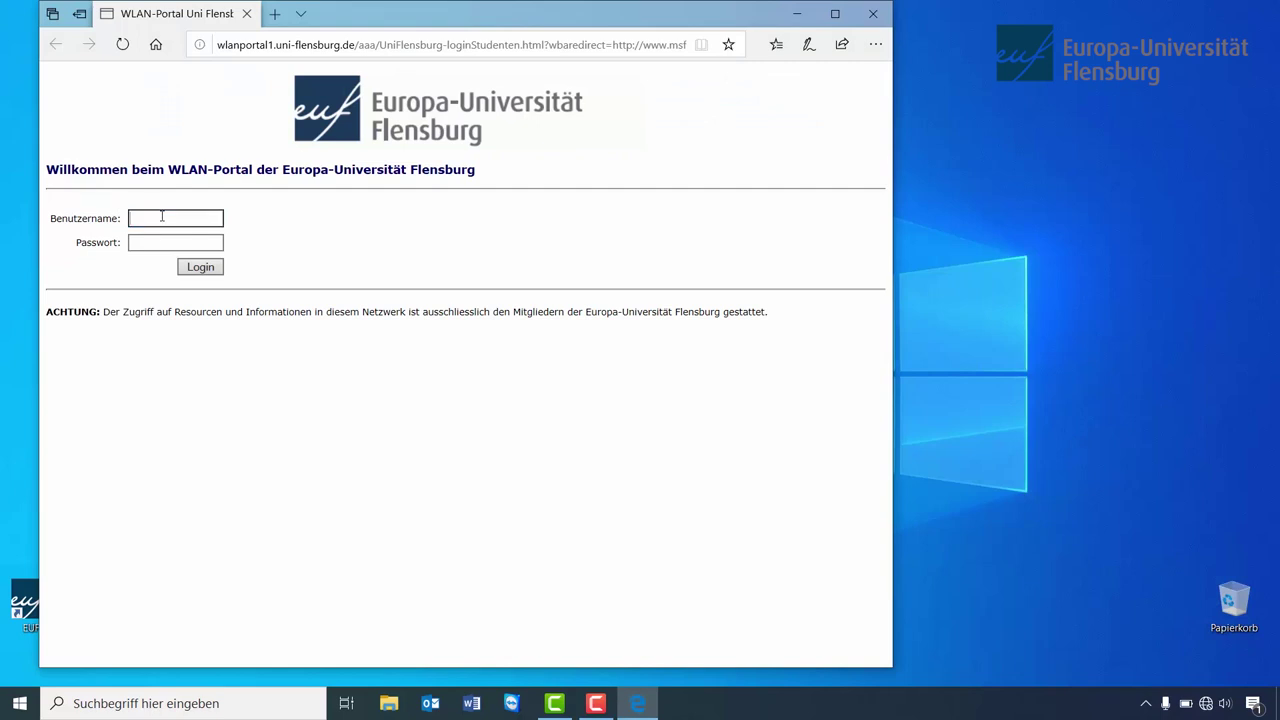
- Log in to the WLAN portal with the student username and password, then close Edge
type("37")
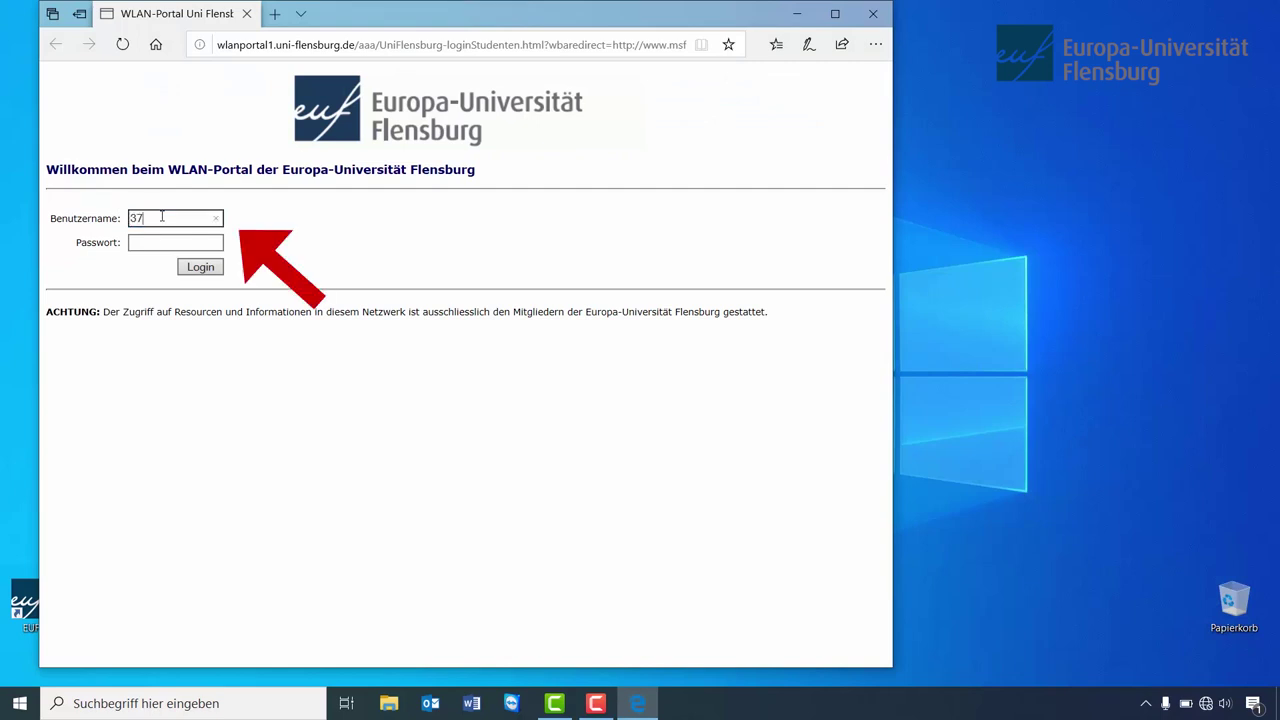
type("2151")
key("Tab")
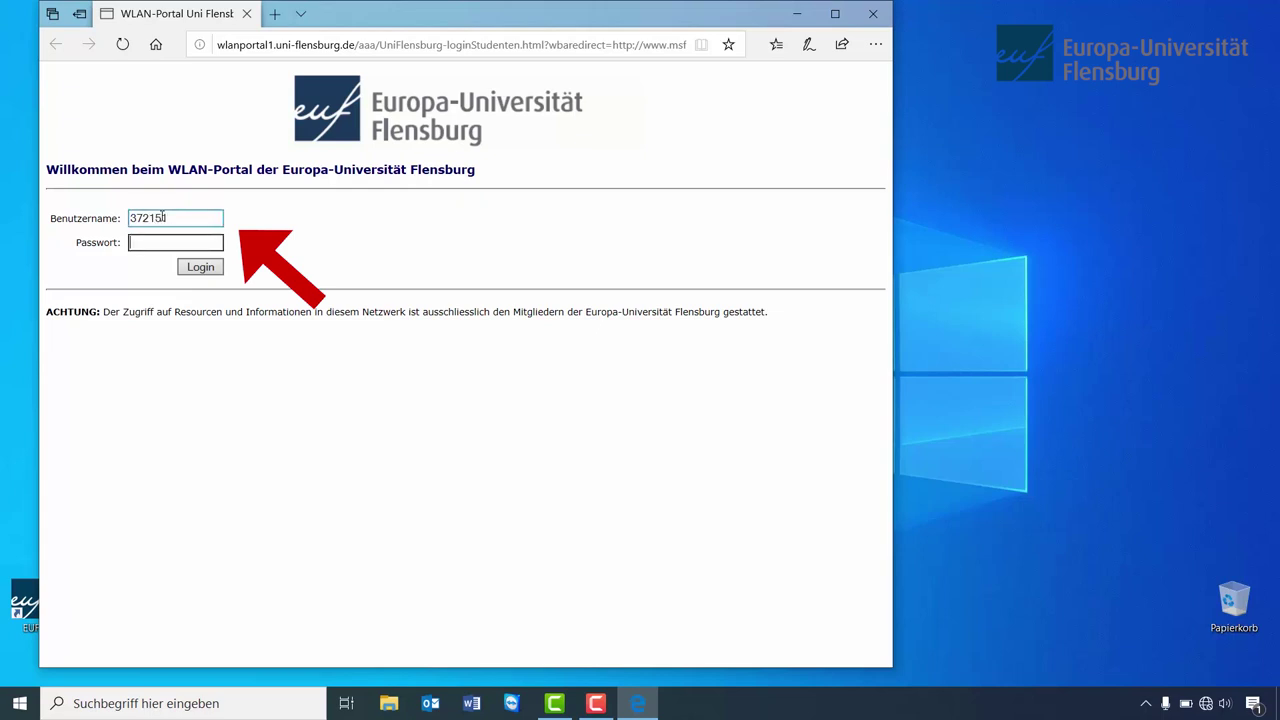
type("•••••••••")
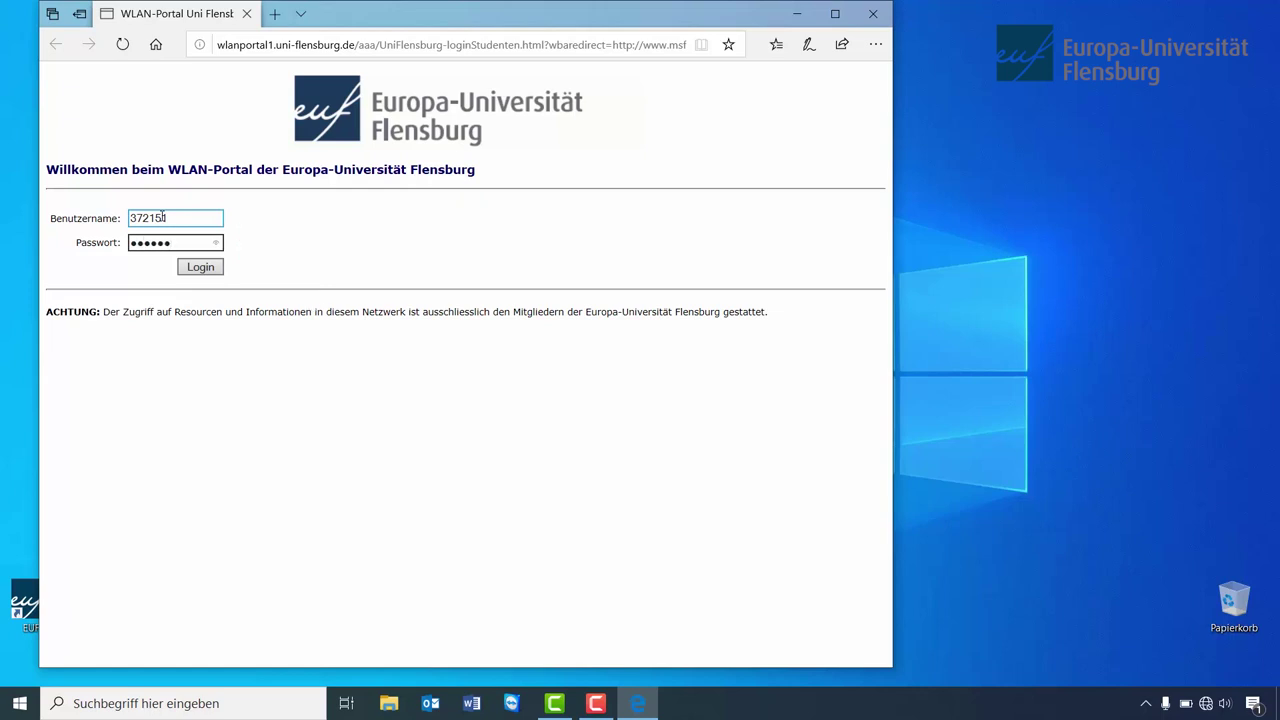
type("••")
left_click(213, 270)
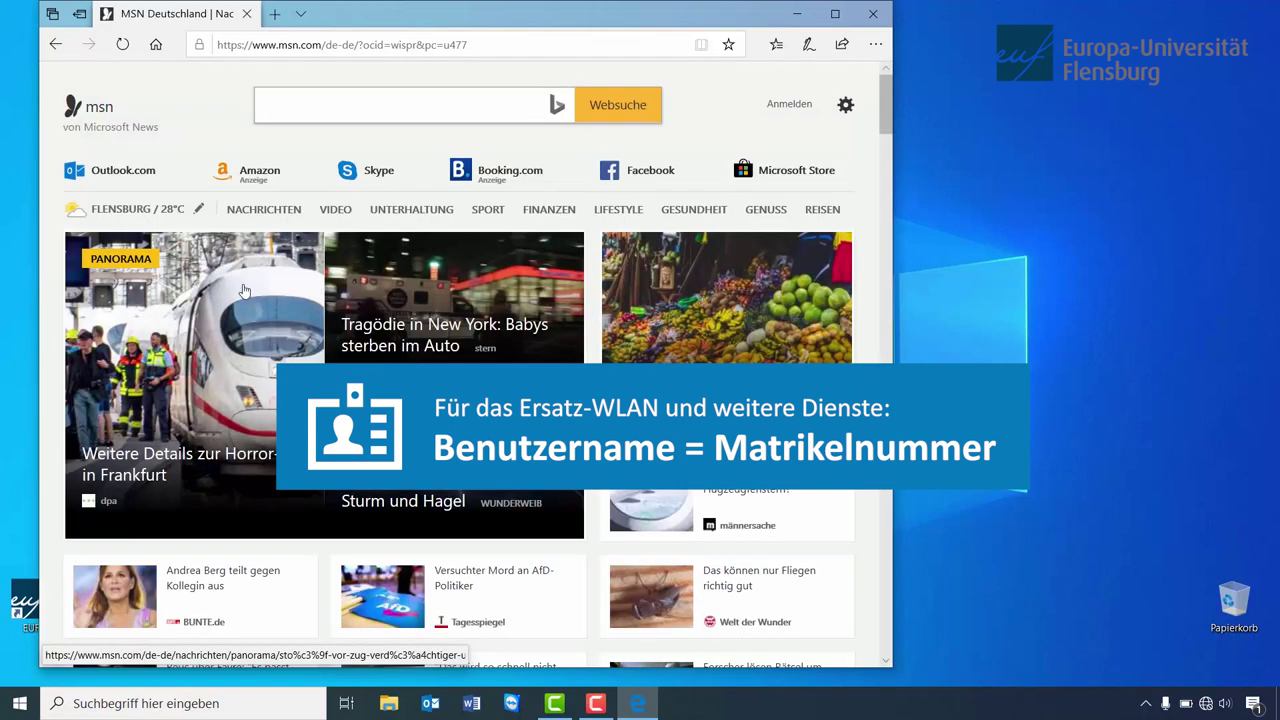
left_click(891, 15)
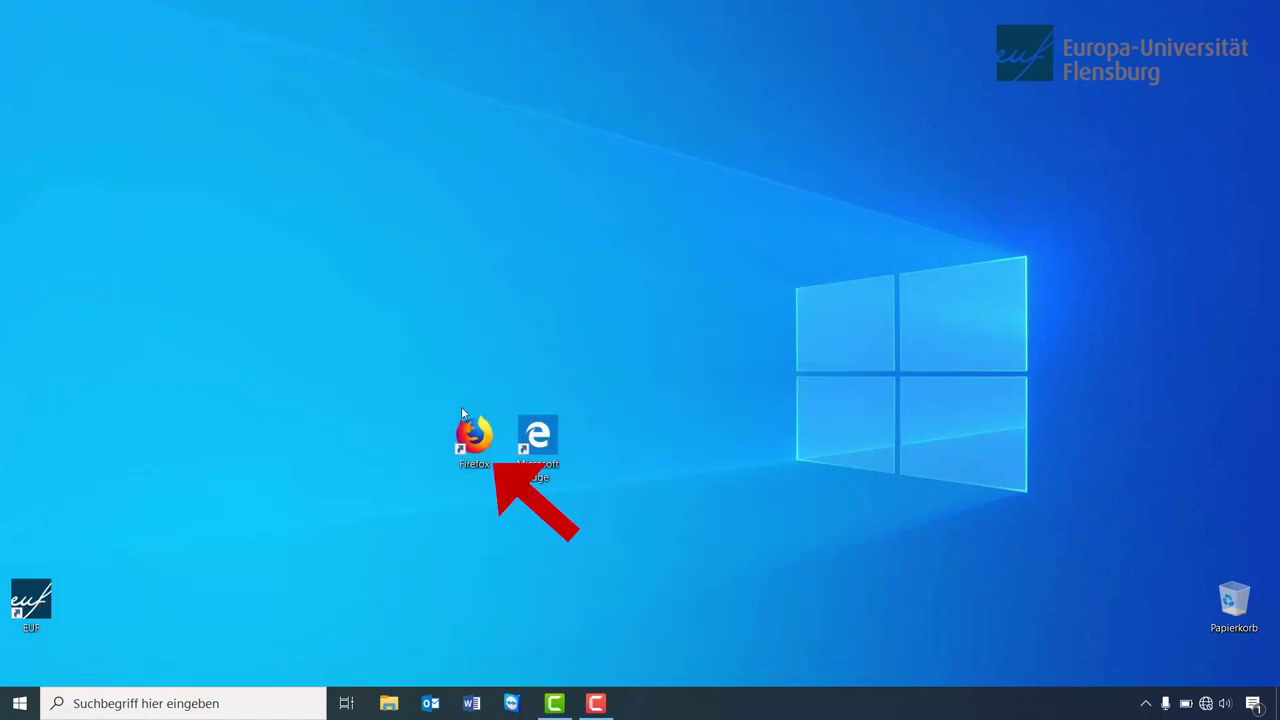
double_click(476, 436)
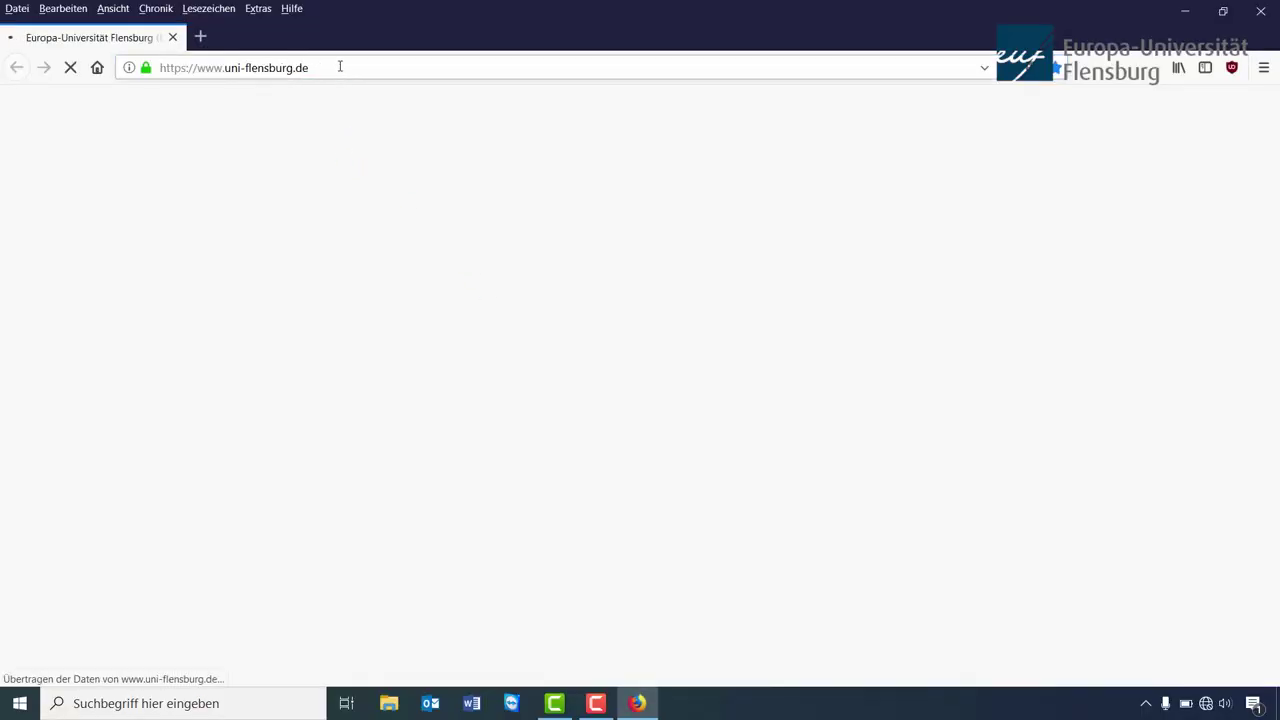
left_click(333, 68)
left_click(333, 68)
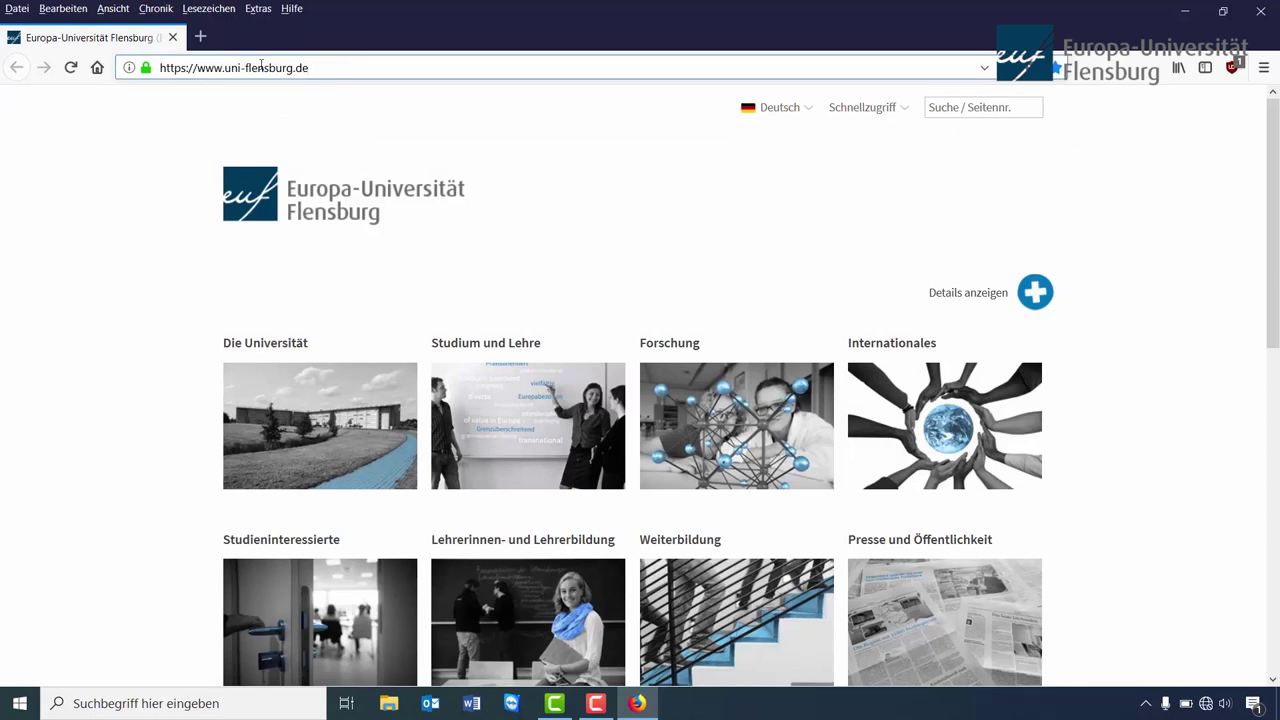
left_click_drag(240, 68, 557, 70)
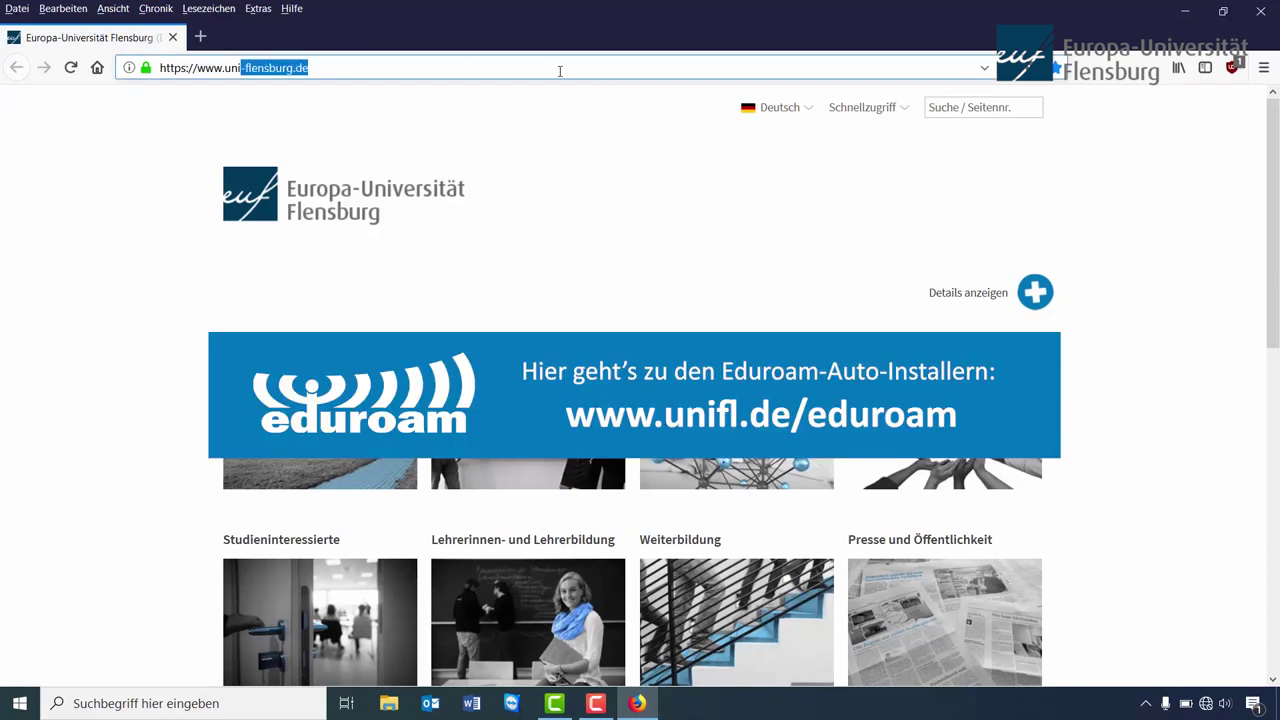
type("fl.de/")
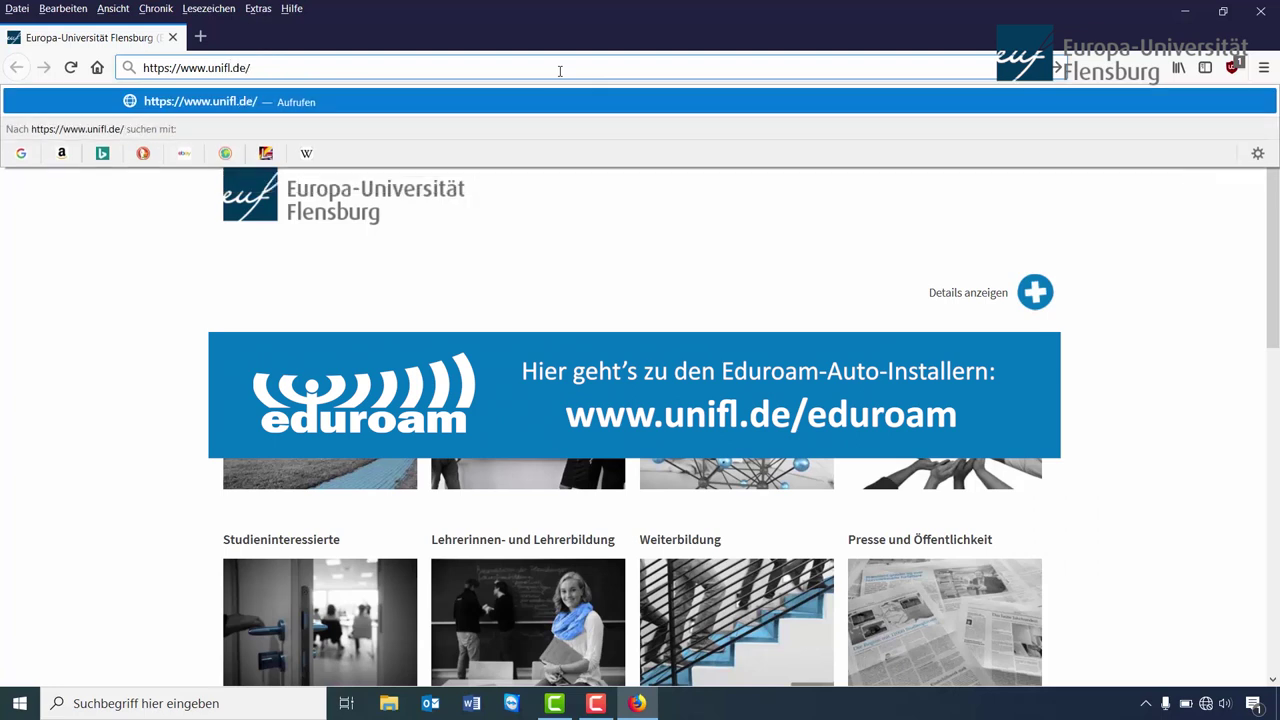
type("eduroam")
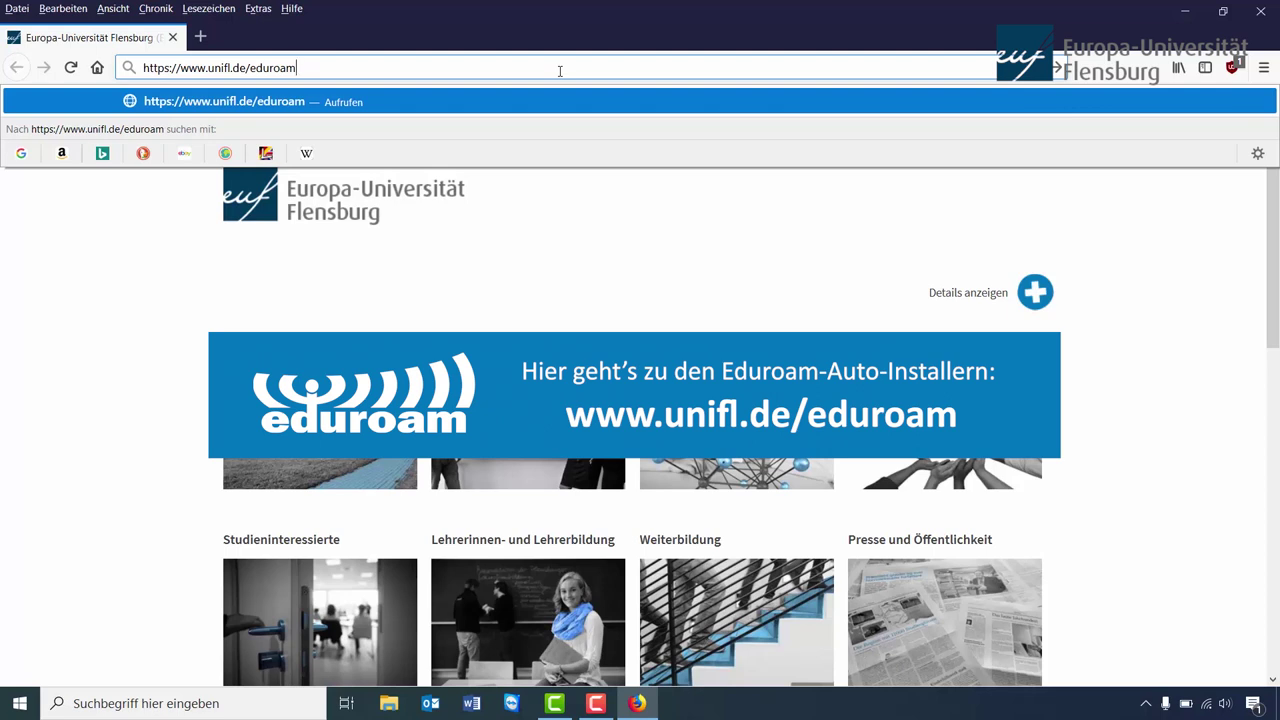
key("Return")
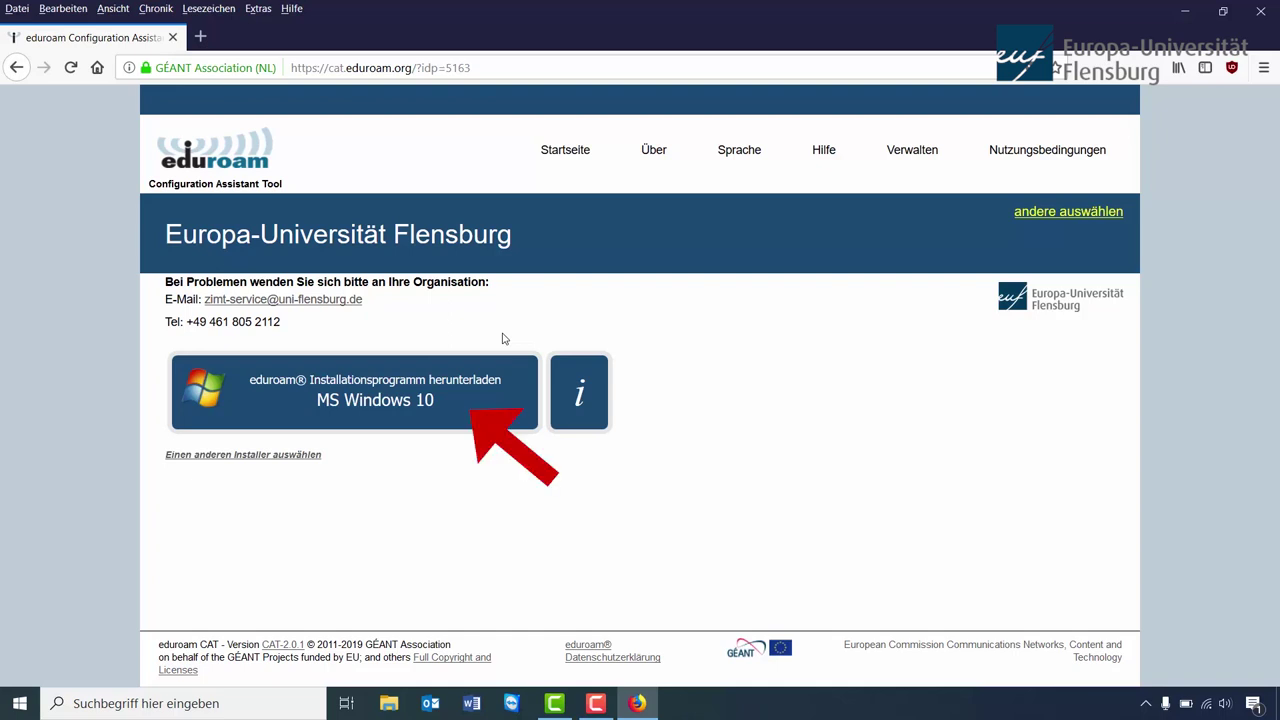
- Save the Flensburg eduroam Windows 10 installer and open the downloaded .exe from Downloads
left_click(457, 411)
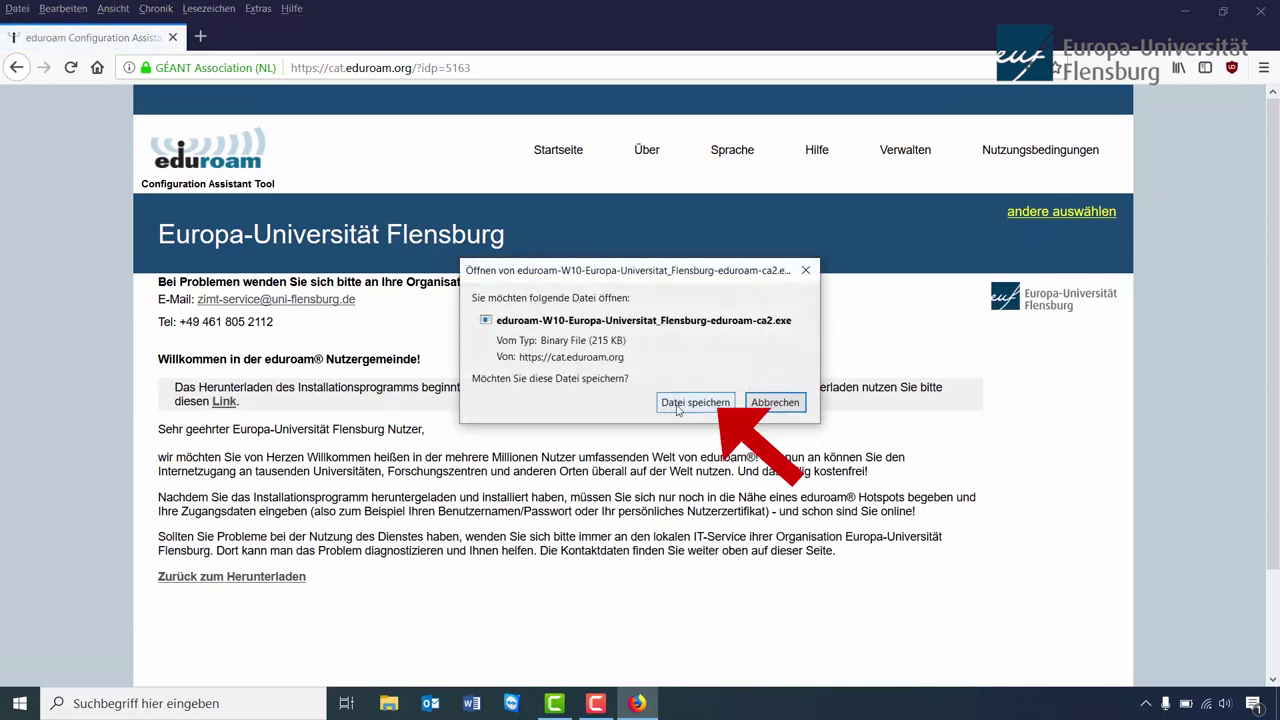
left_click(692, 403)
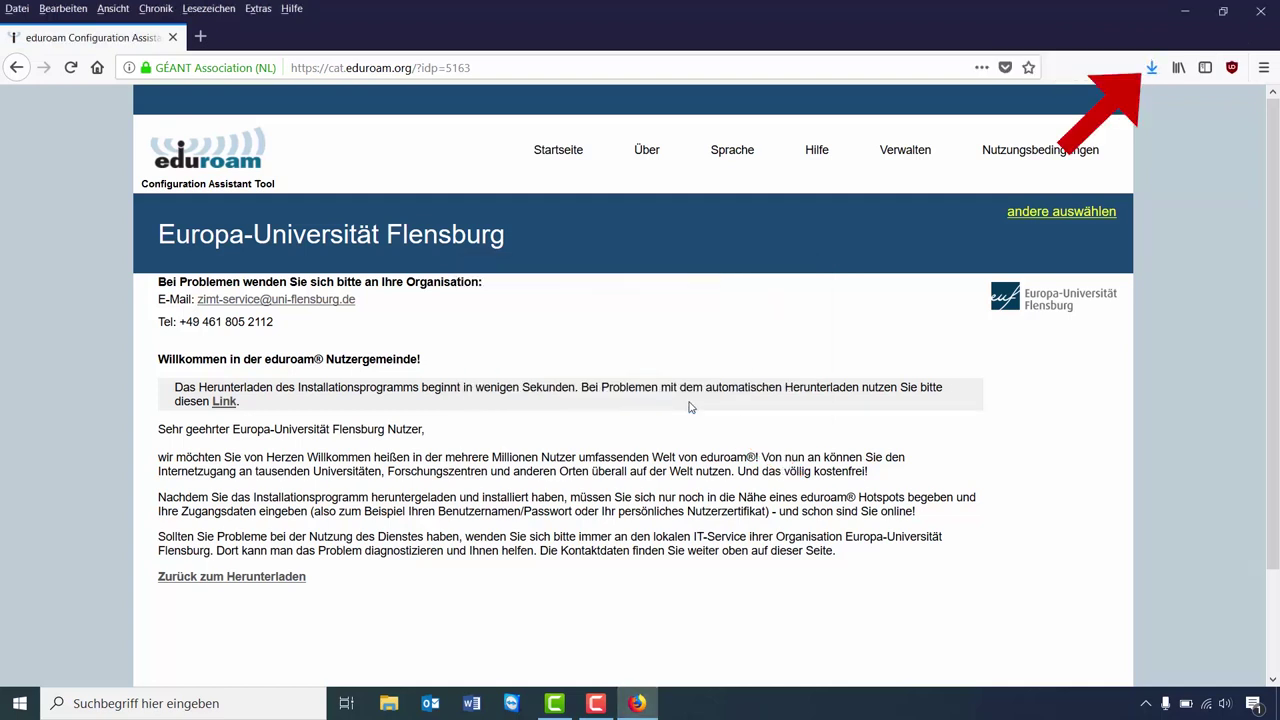
left_click(1152, 72)
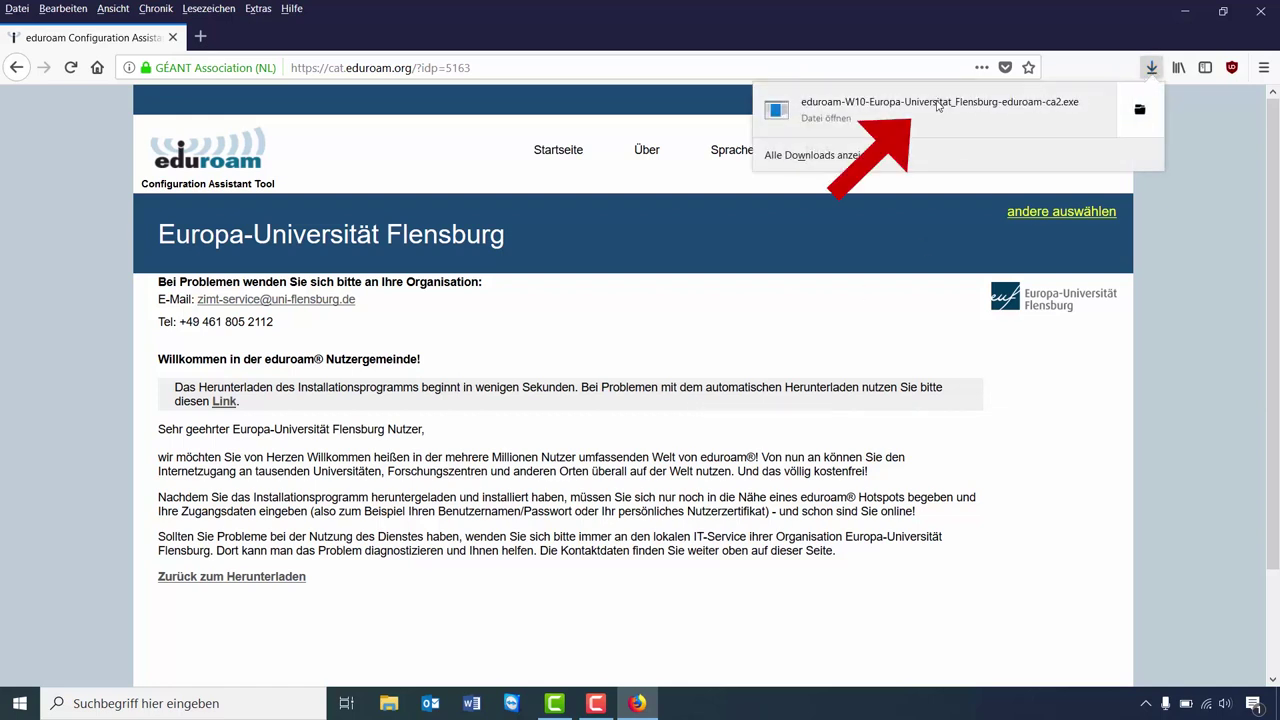
left_click(938, 106)
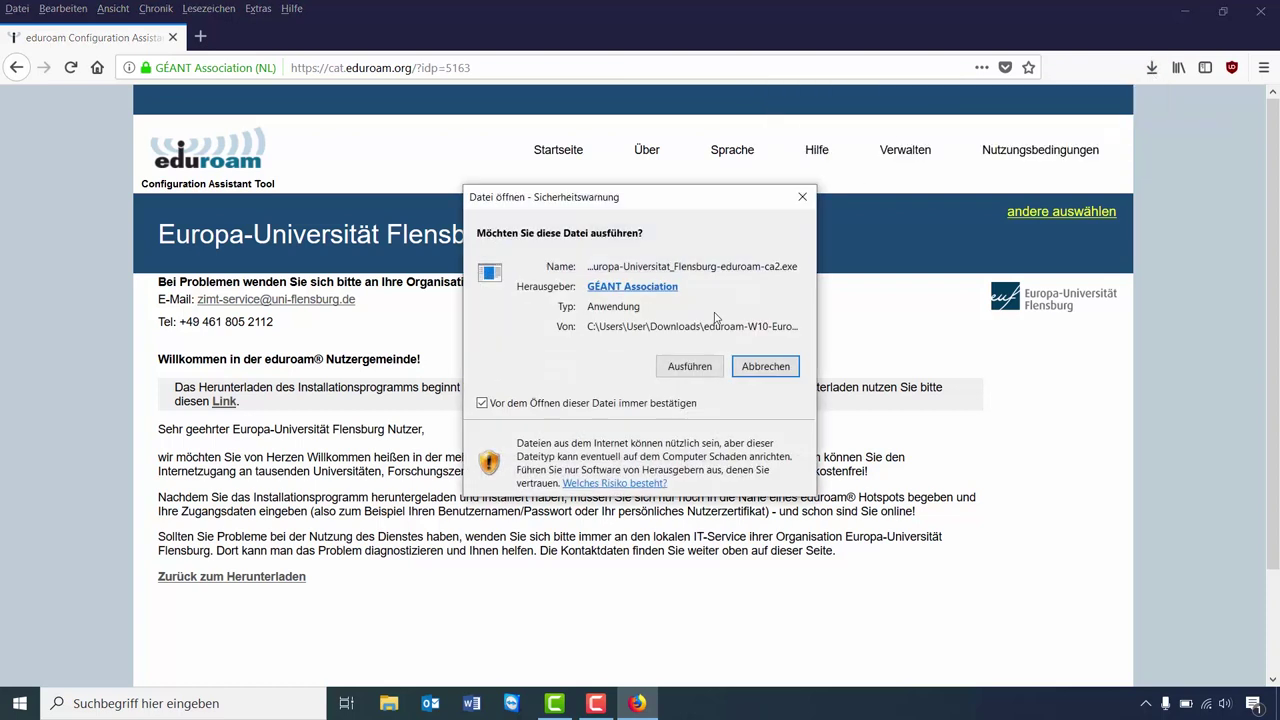
- Run the eduroam installer, then confirm its welcome page and user-group notice
left_click(678, 367)
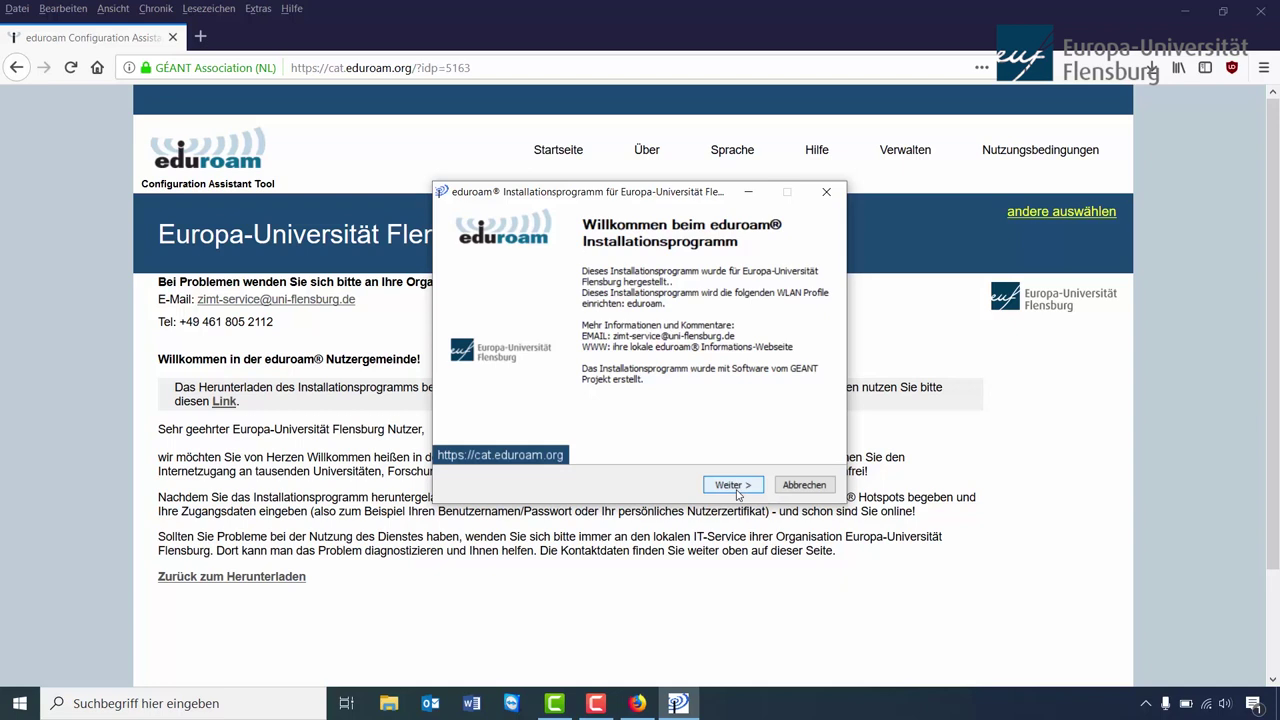
left_click(734, 485)
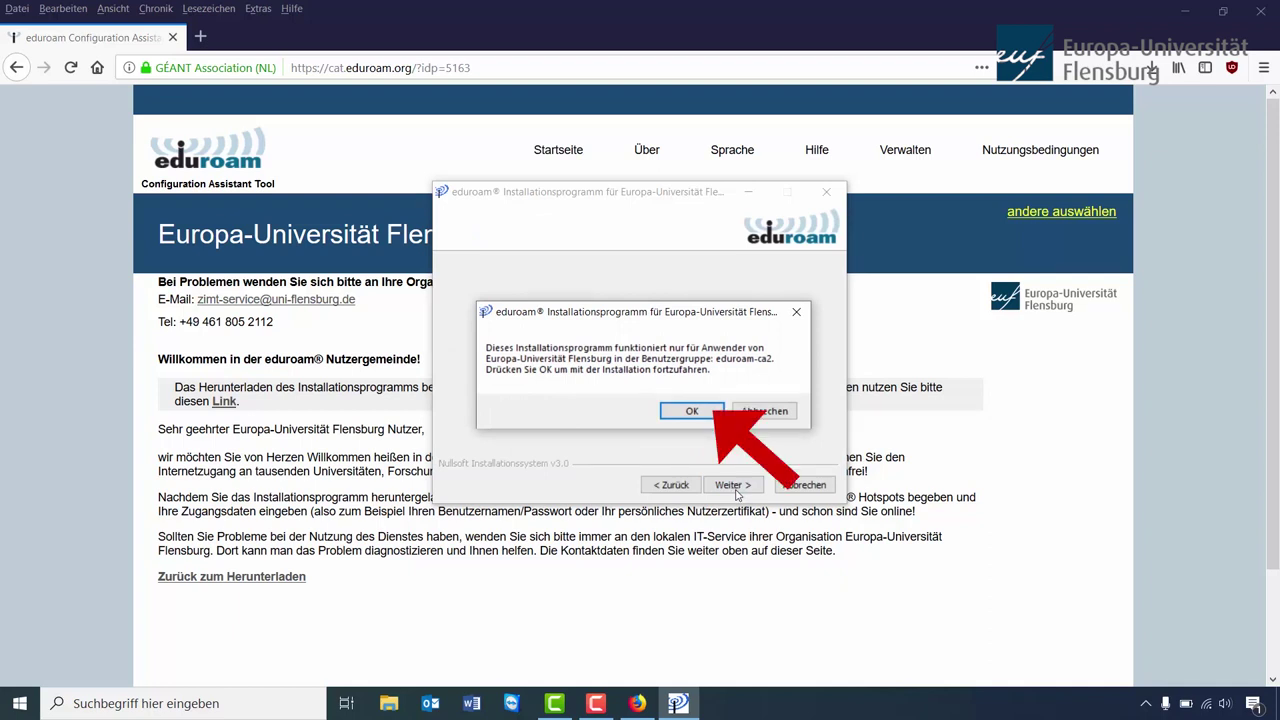
left_click(692, 411)
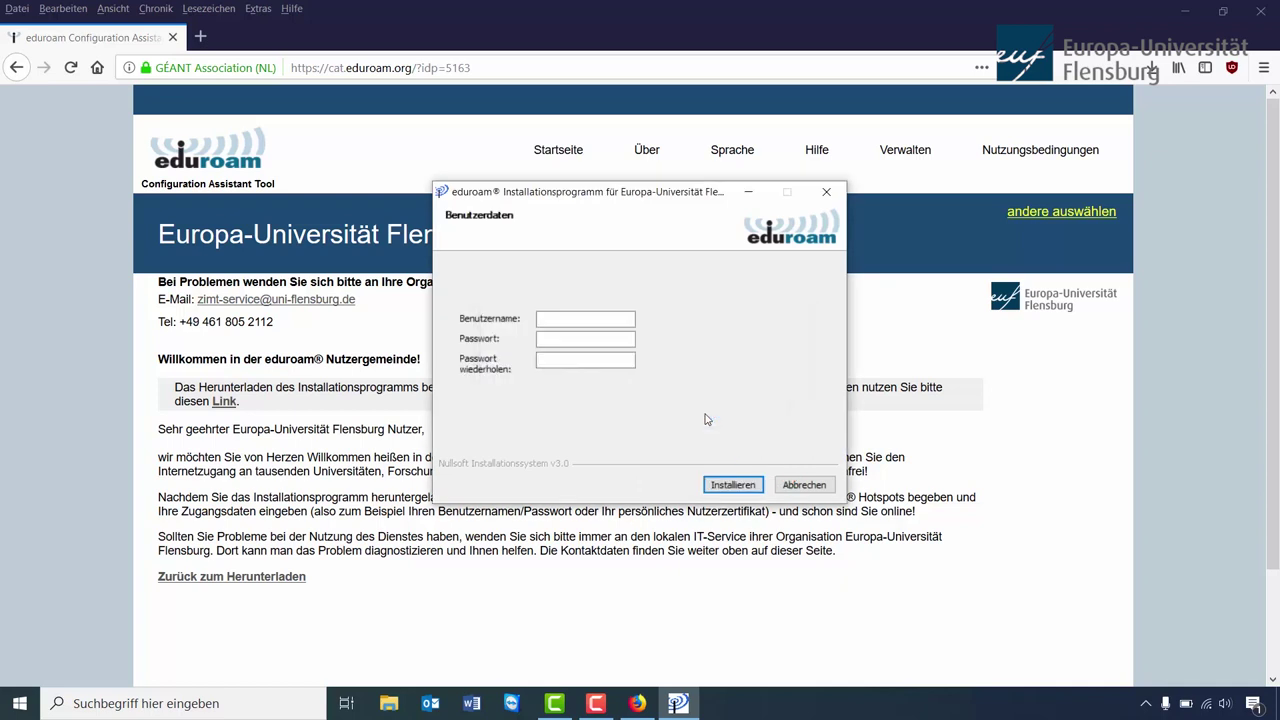
left_click(571, 317)
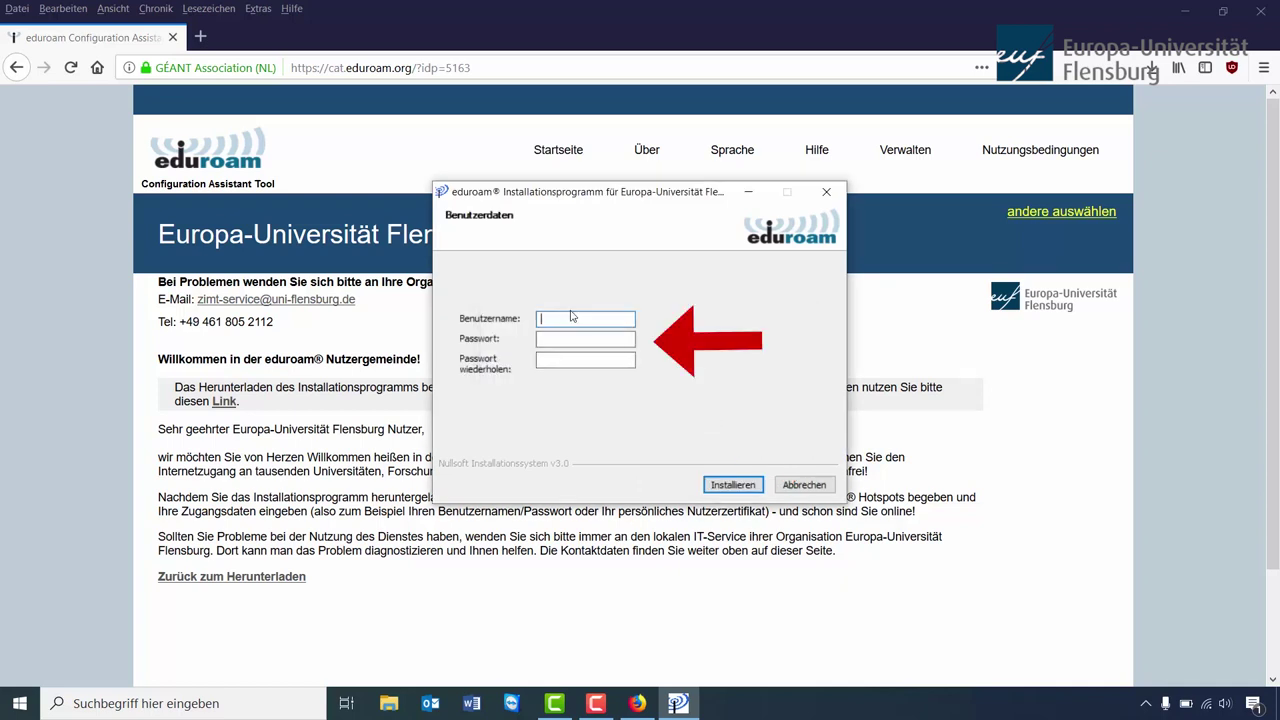
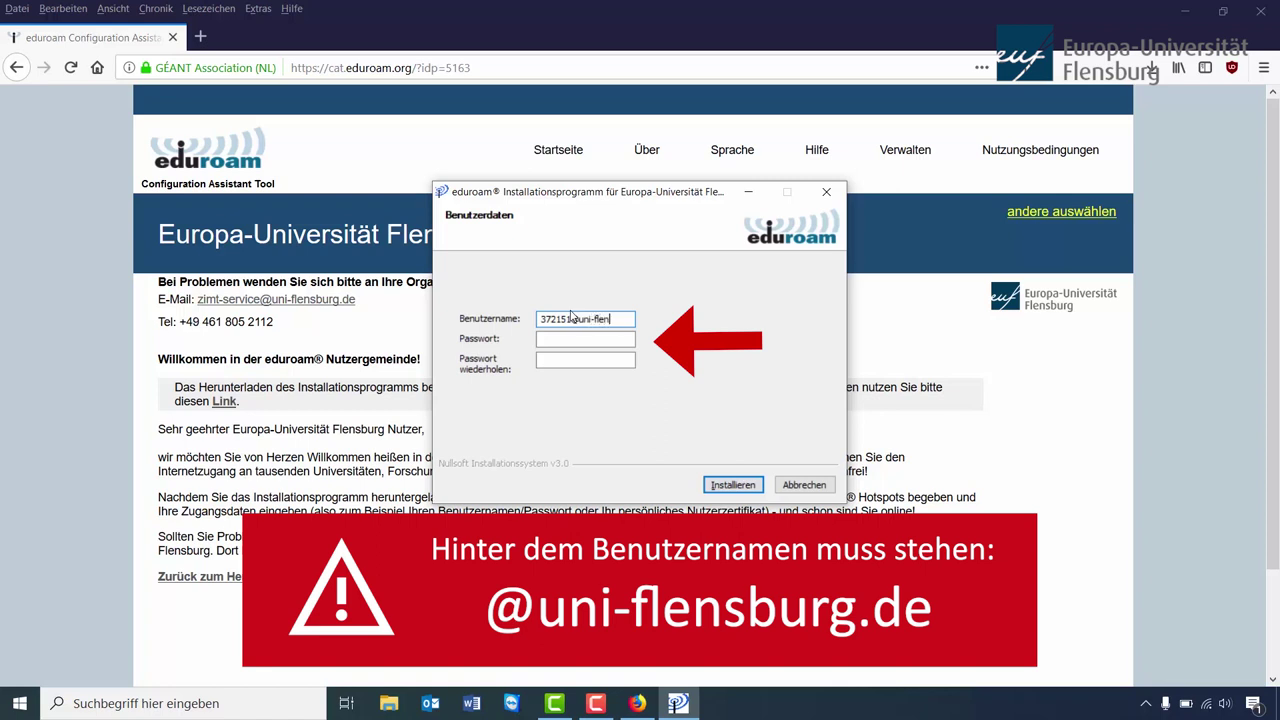
left_click(576, 338)
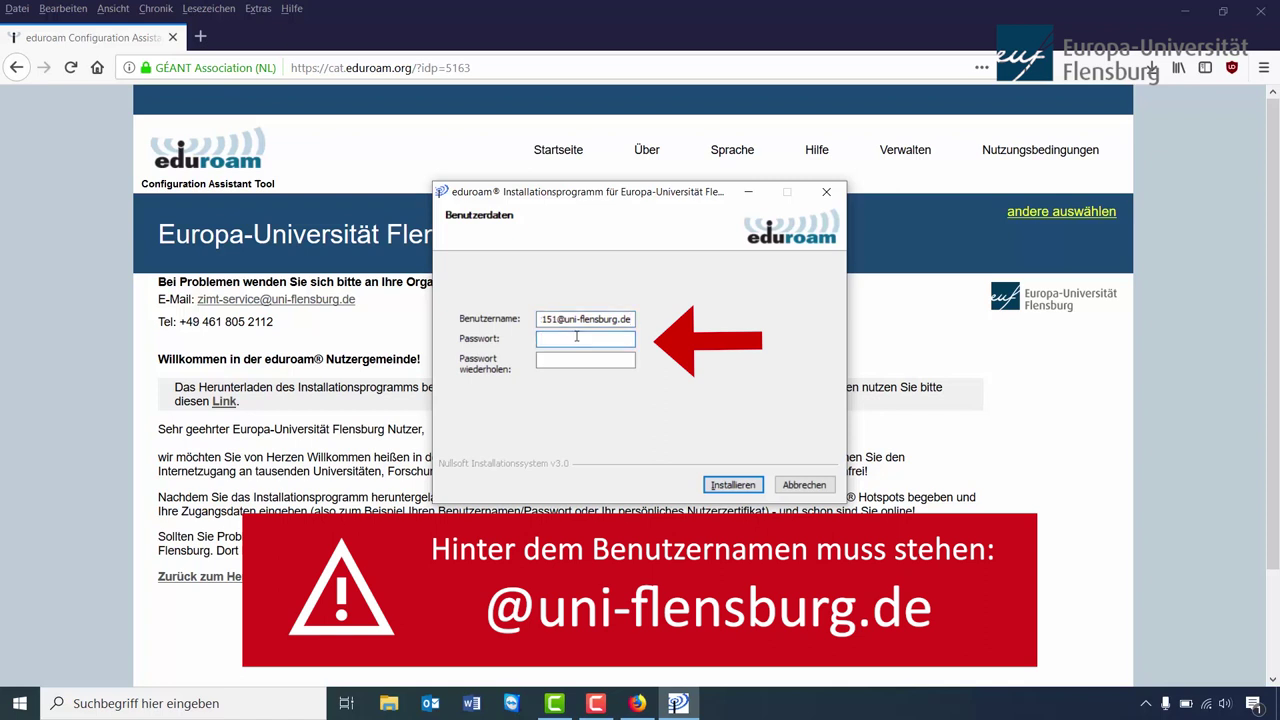
type("xxxxxxx")
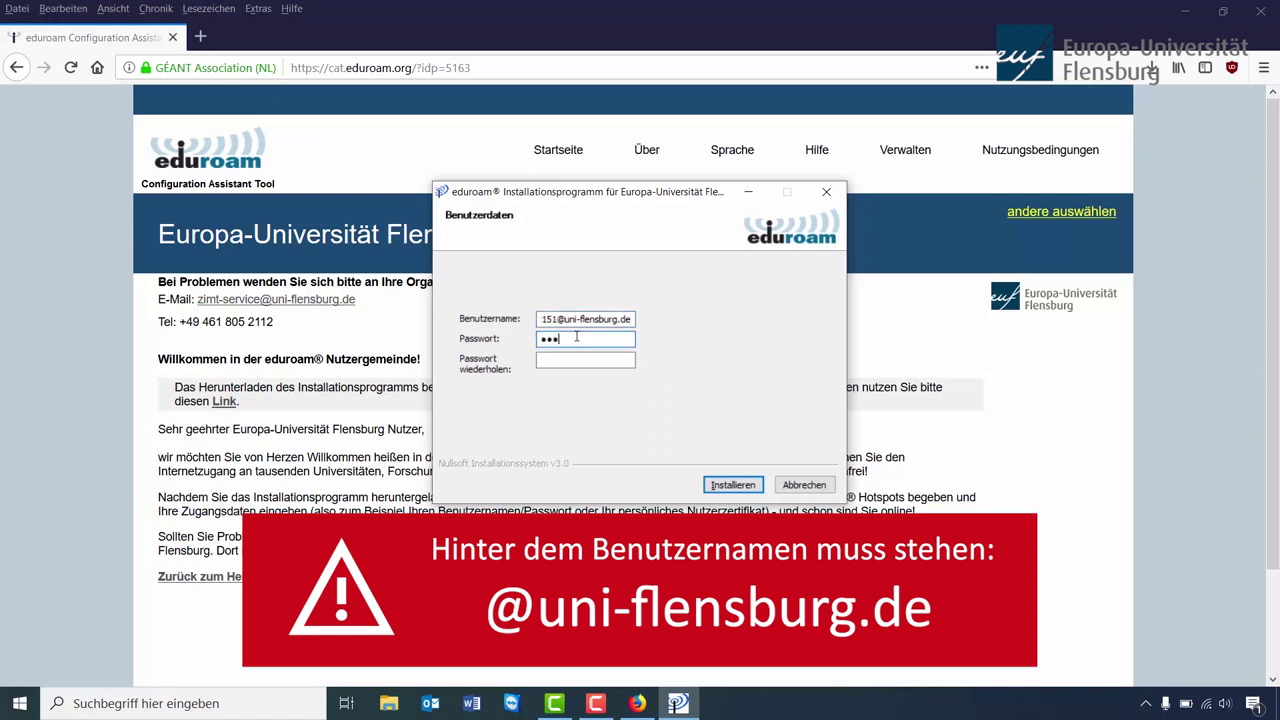
type("xxxx")
left_click(591, 361)
type("xxxxxxxxxxx")
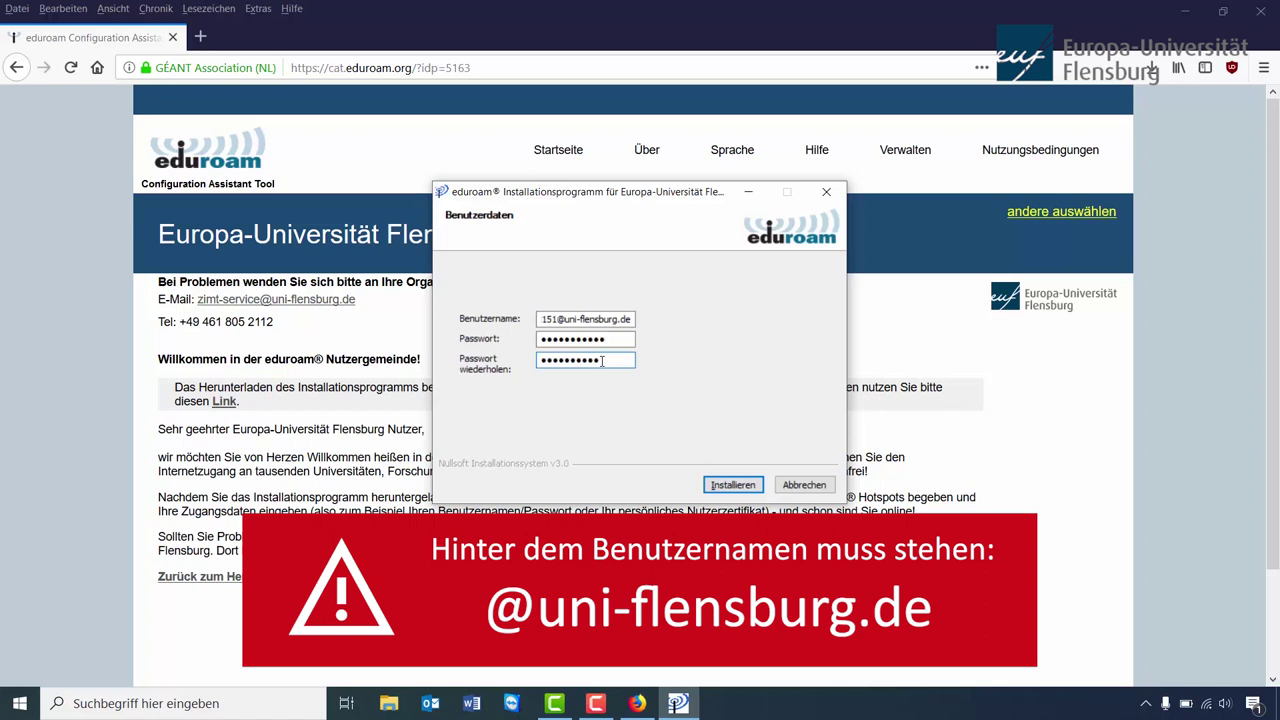
type("x")
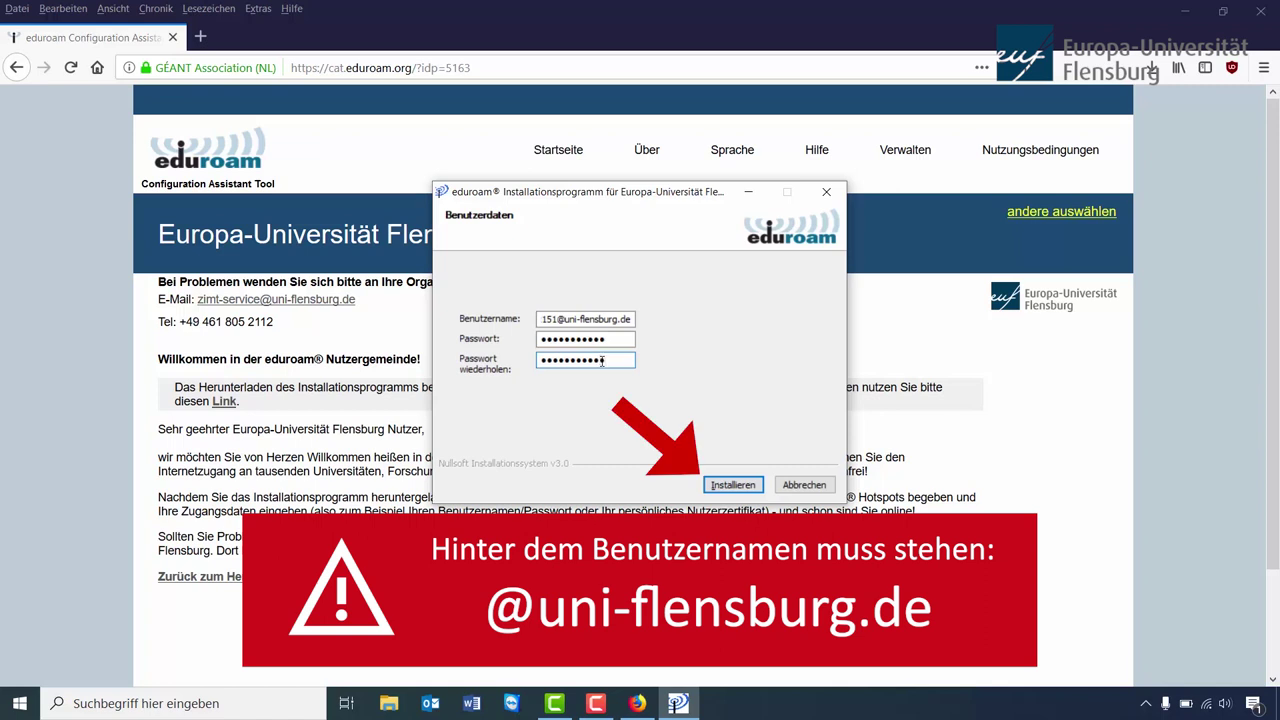
left_click(757, 488)
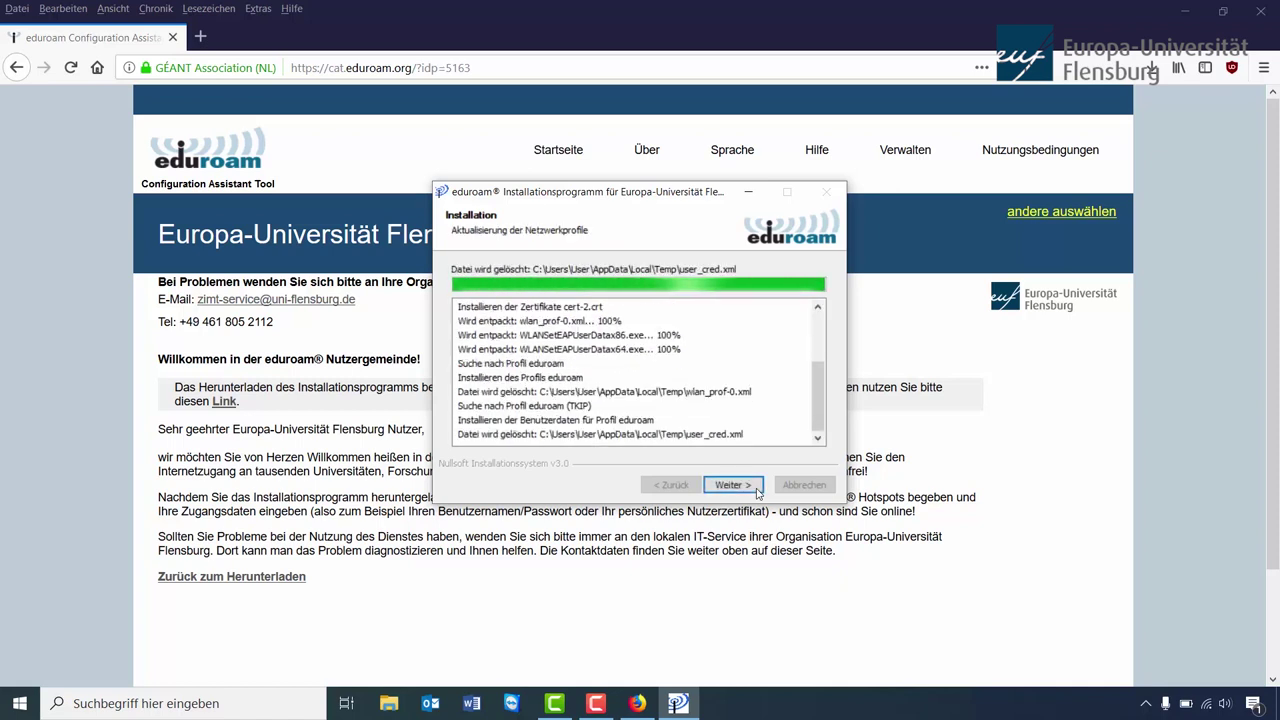
- Click through to Fertigstellen to close the eduroam installer, then close Firefox
left_click(733, 485)
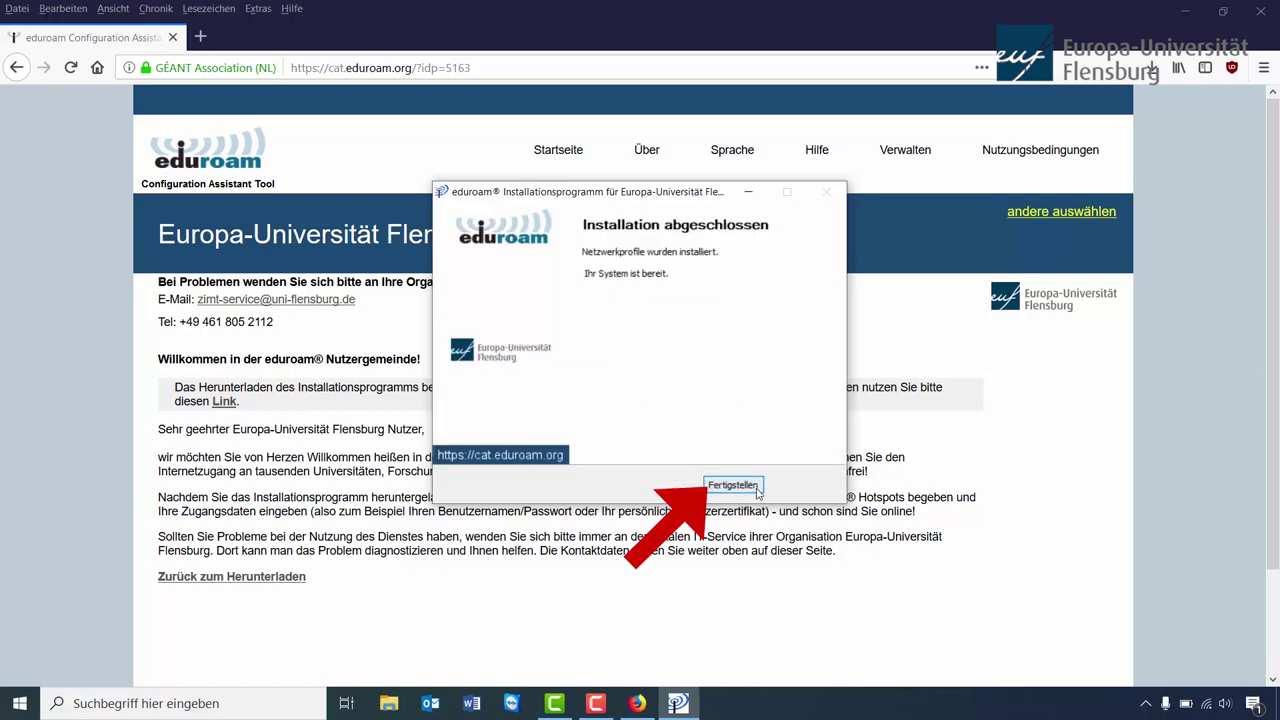
left_click(733, 485)
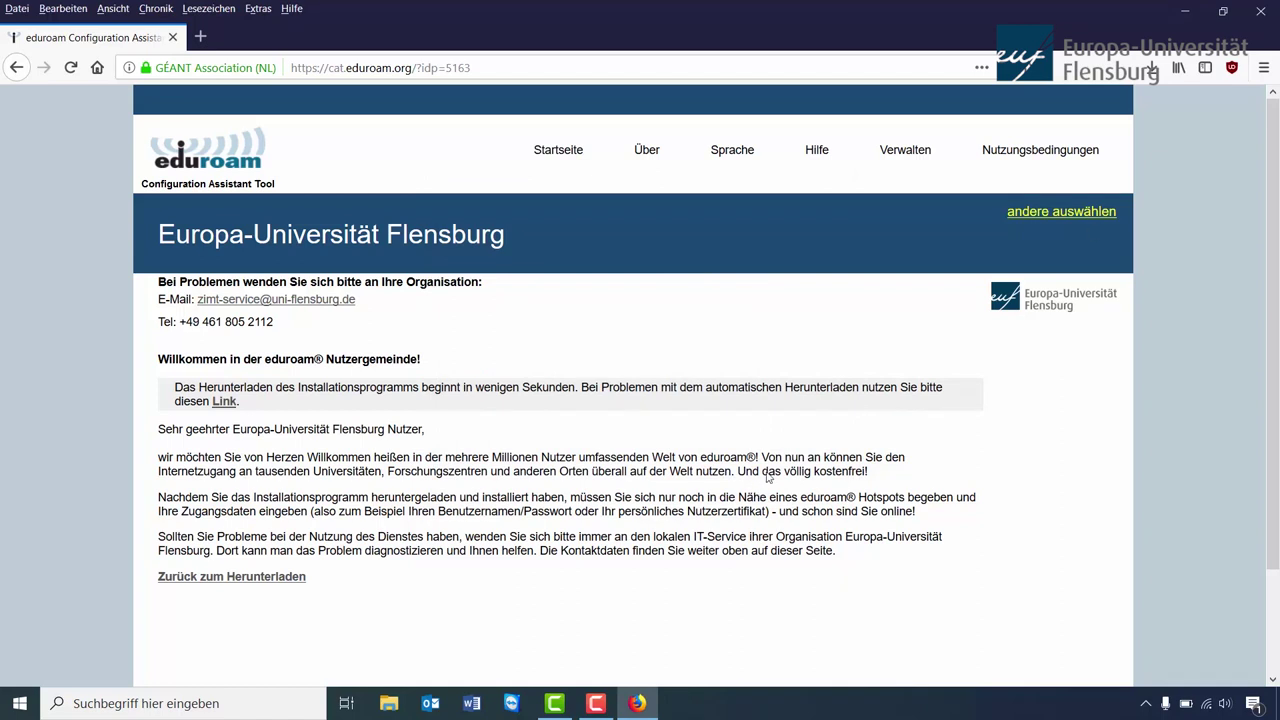
left_click(1257, 13)
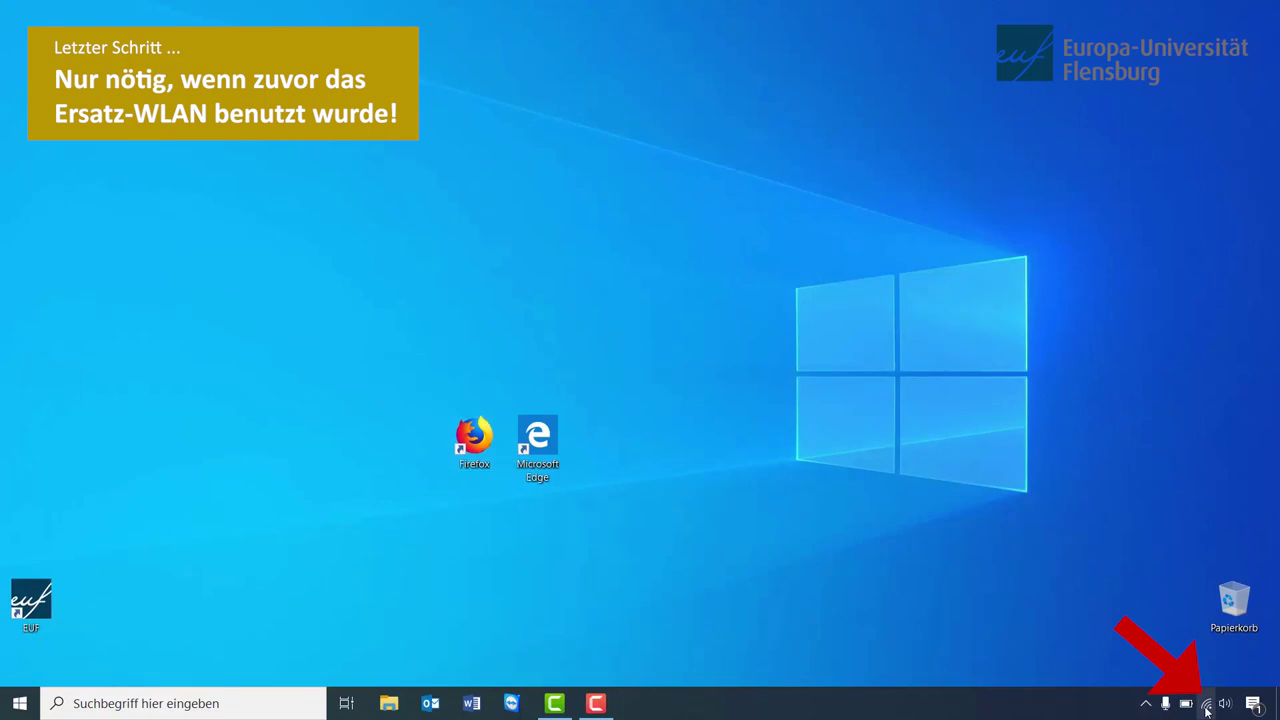
- Forget Uni-Studenten via 'Nicht speichern', confirm eduroam is connected, and close the flyout
left_click(1206, 705)
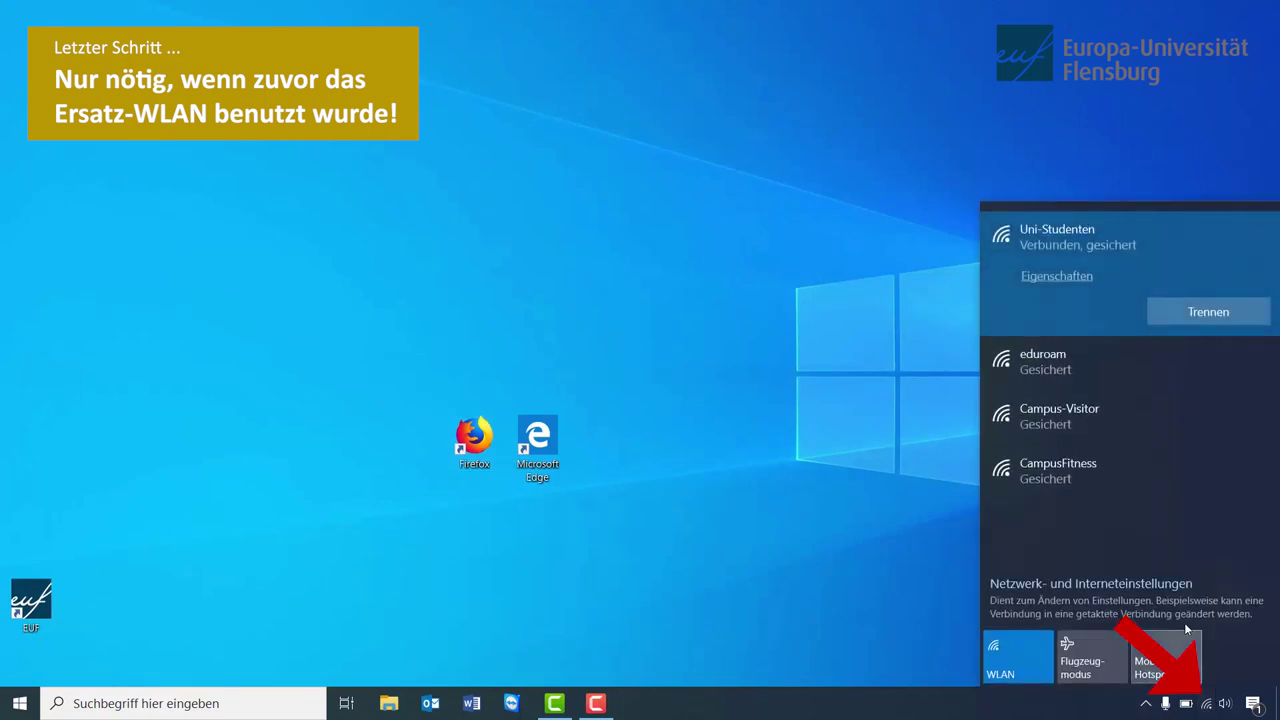
right_click(1201, 240)
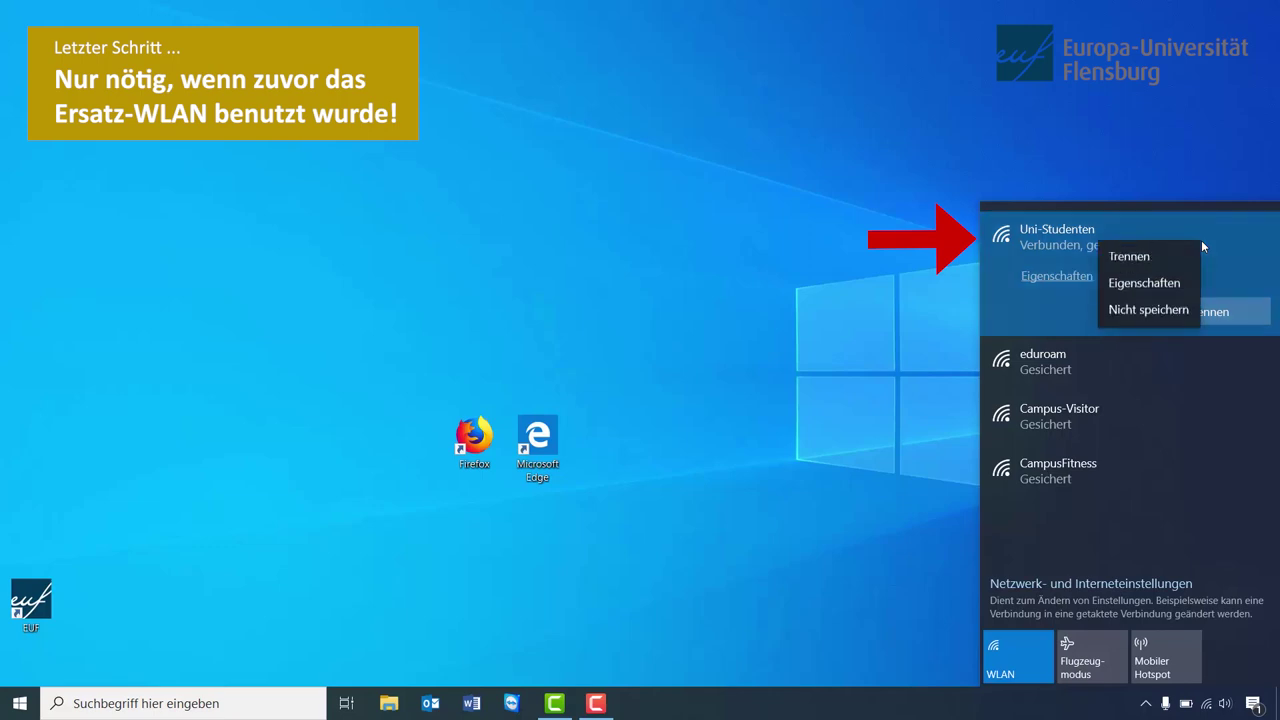
left_click(1163, 311)
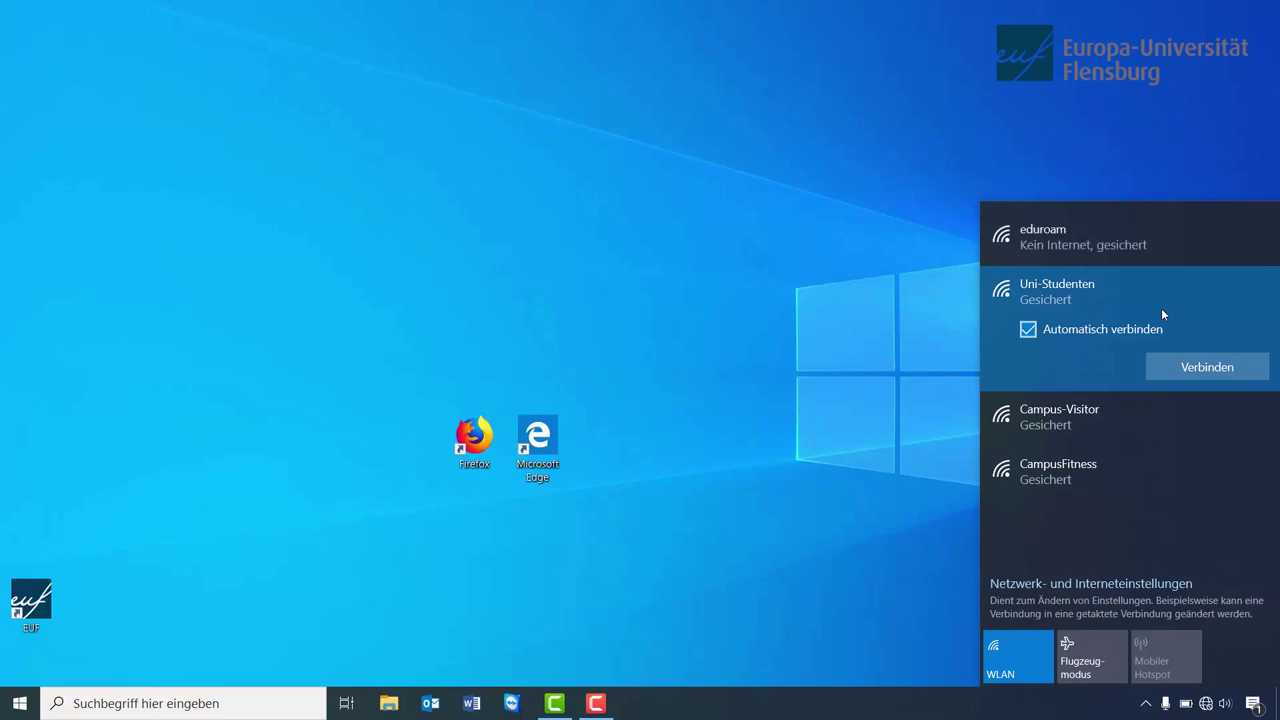
left_click(1141, 243)
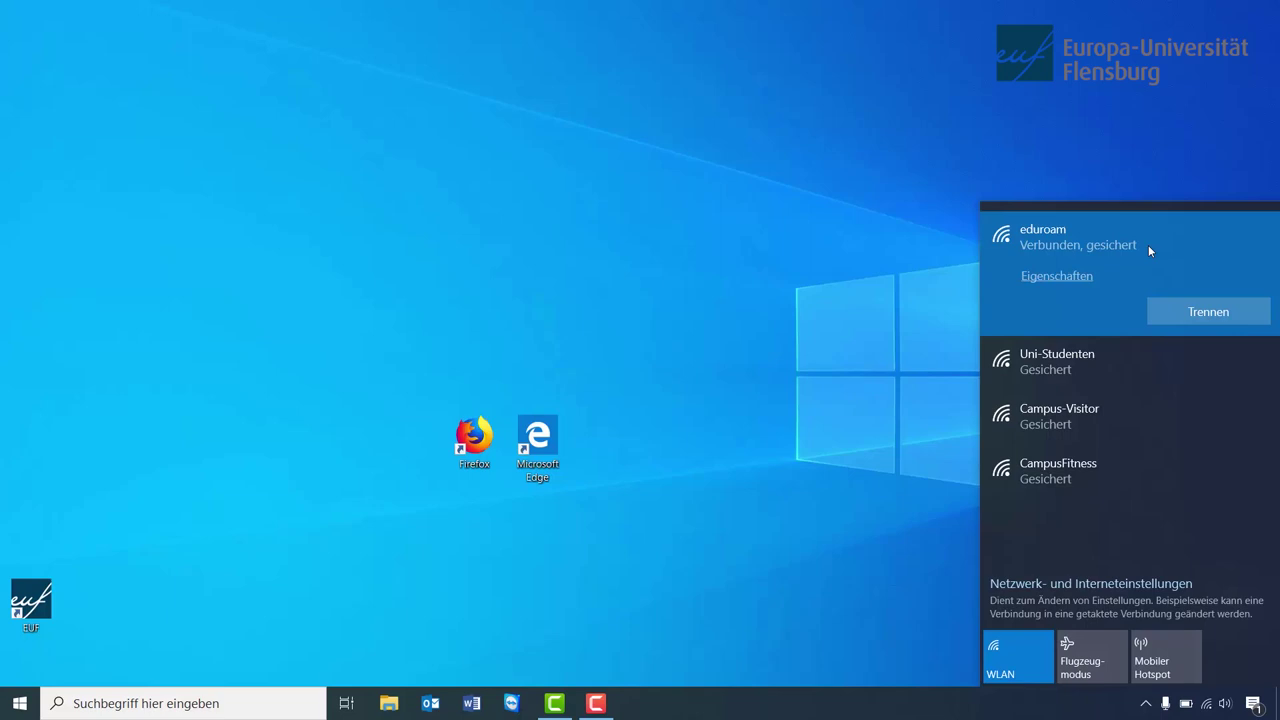
left_click(797, 231)
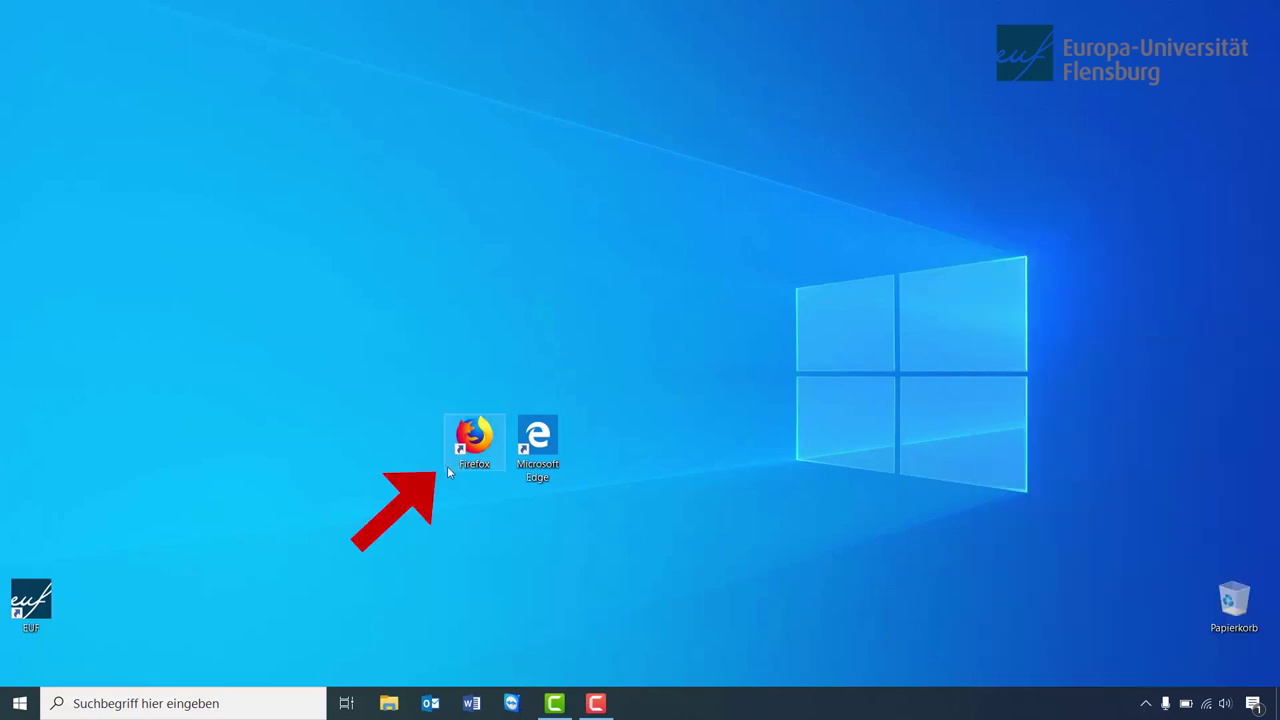
- Launch Firefox and load heute.de in the address bar
double_click(482, 438)
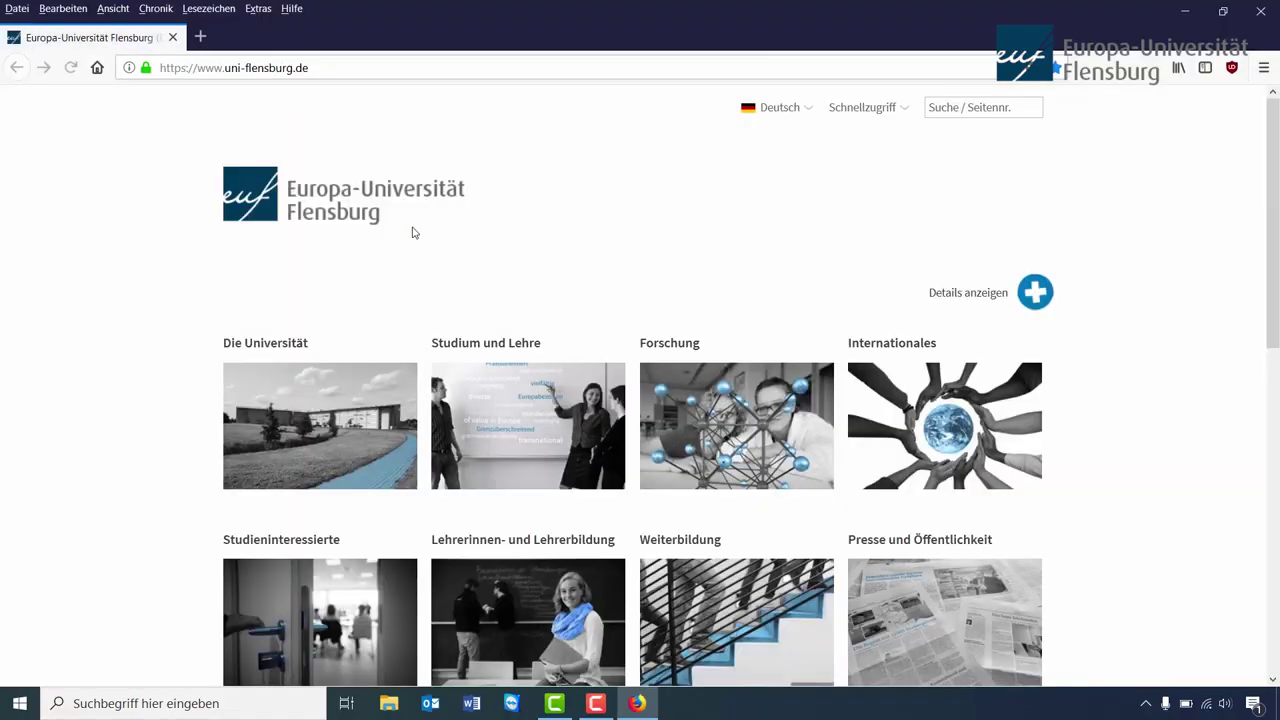
left_click(376, 67)
type("heute.de")
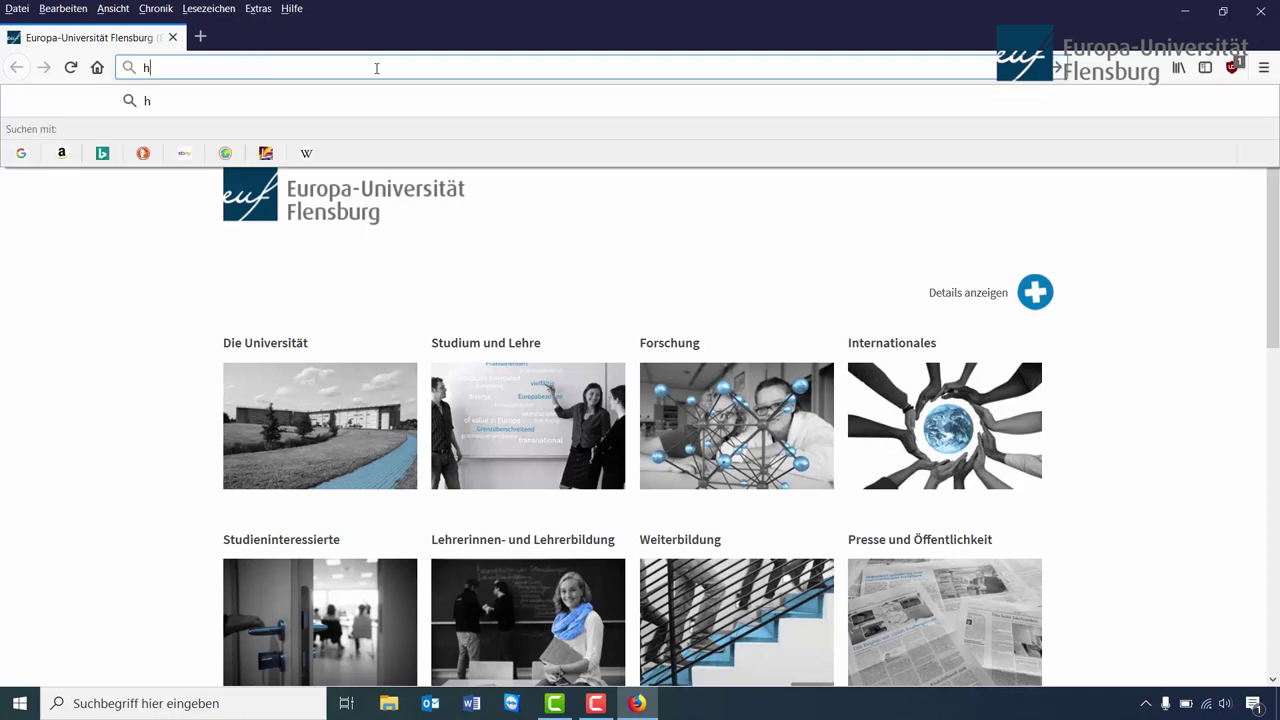
key("Return")
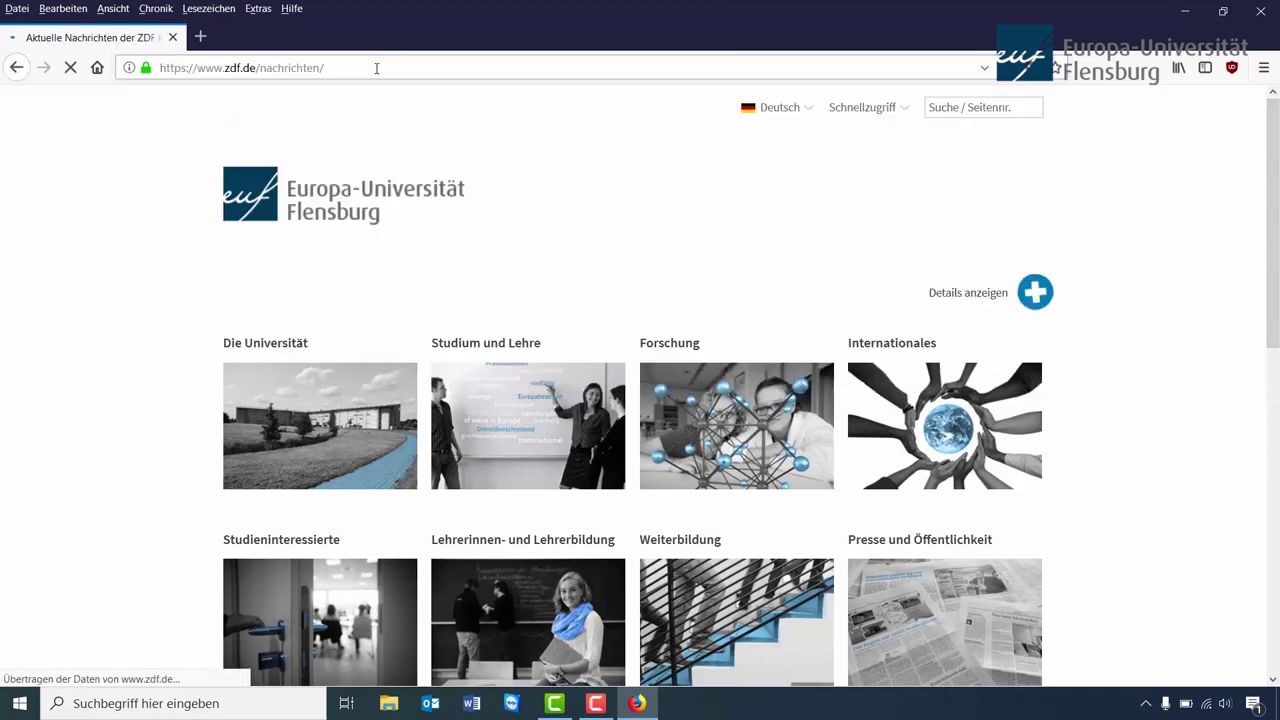